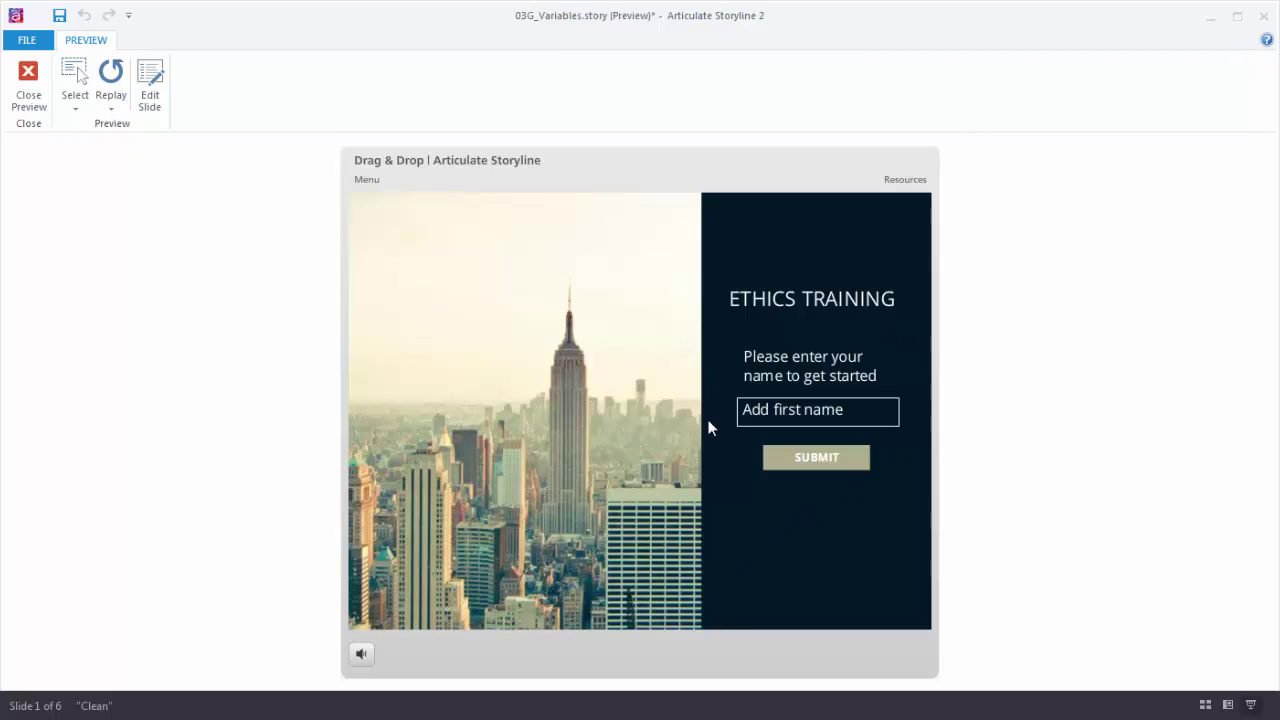
Step: Submit a first name on the Ethics Training preview slide and advance past the personalized welcome slide
{"action": "left_click", "coordinate": [815, 408]}
{"action": "type", "text": "Tom"}
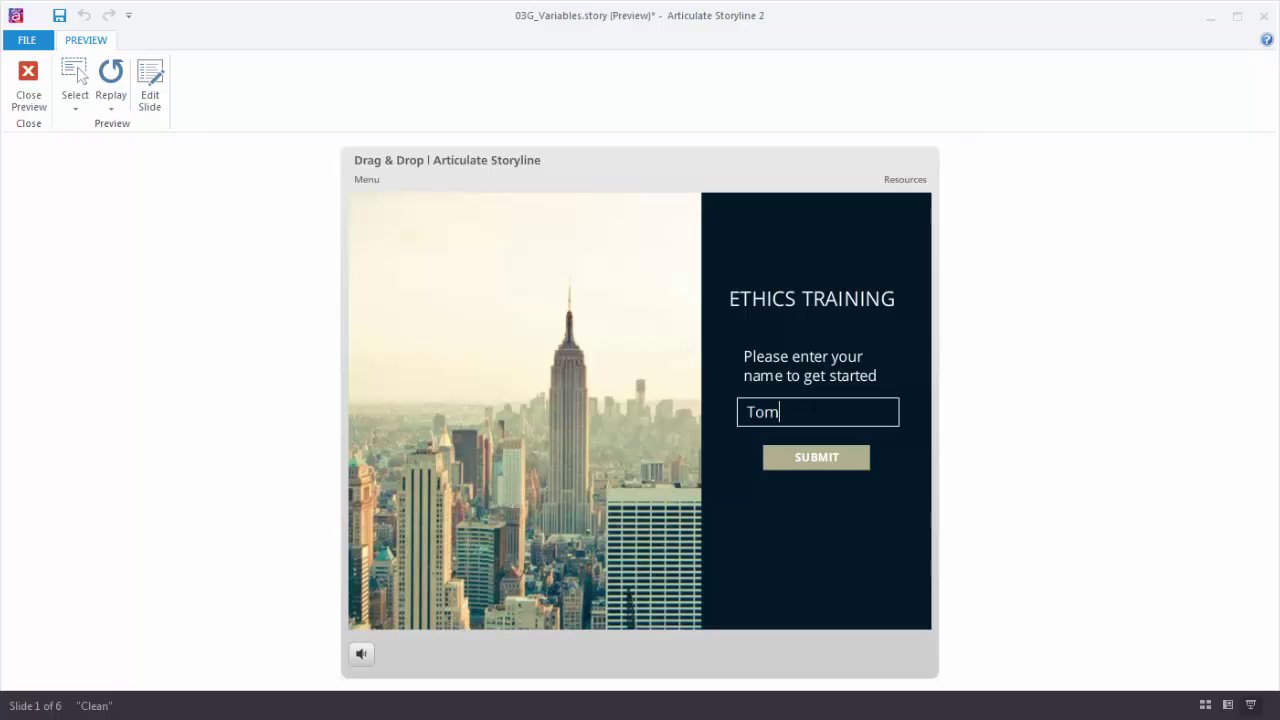
{"action": "left_click", "coordinate": [812, 460]}
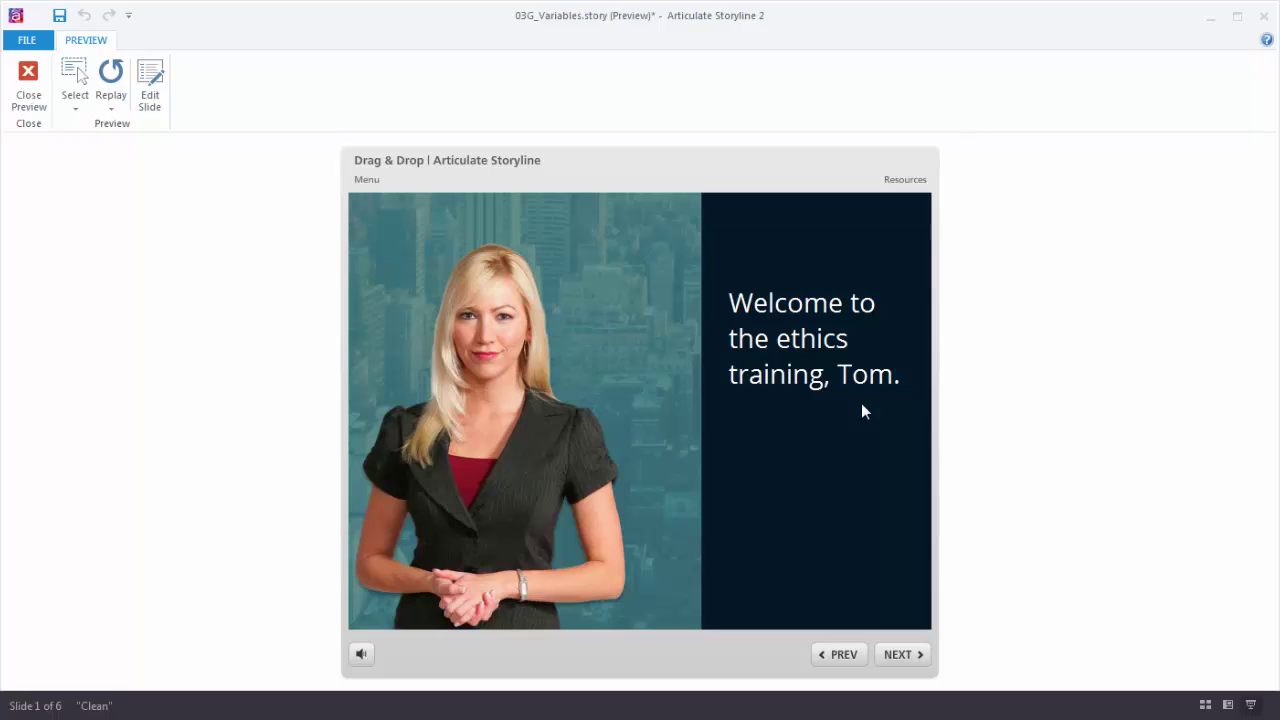
{"action": "left_click", "coordinate": [909, 659]}
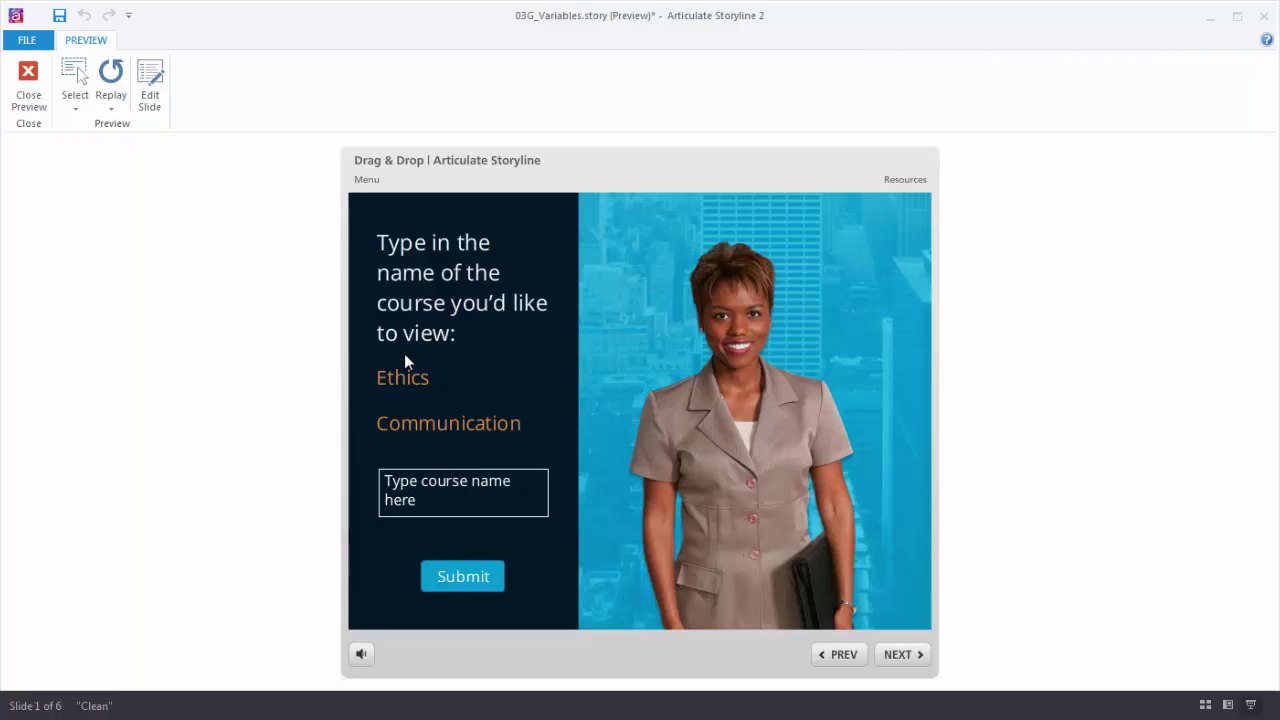
Step: Replace the trial entry in the course name field with "ethics" and submit it to view that course
{"action": "left_click", "coordinate": [441, 483]}
{"action": "type", "text": "tom"}
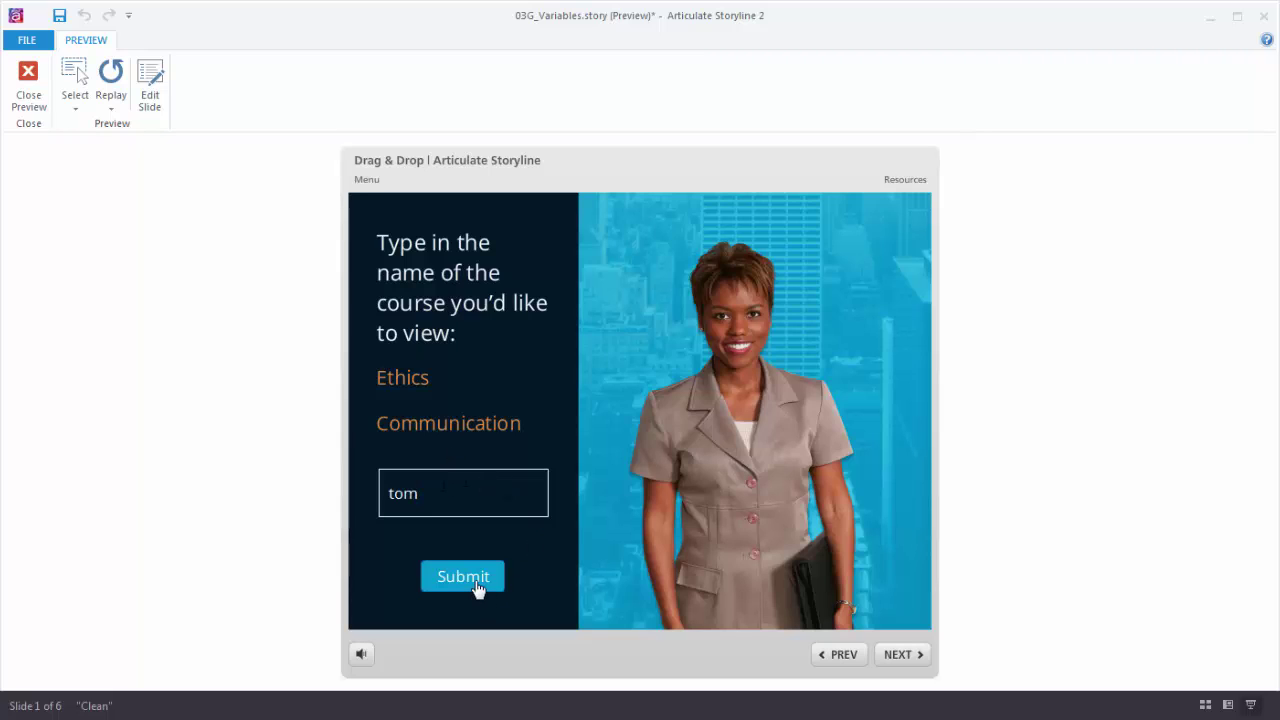
{"action": "left_click_drag", "start_coordinate": [425, 493], "coordinate": [328, 494]}
{"action": "type", "text": "ethics"}
{"action": "left_click", "coordinate": [457, 586]}
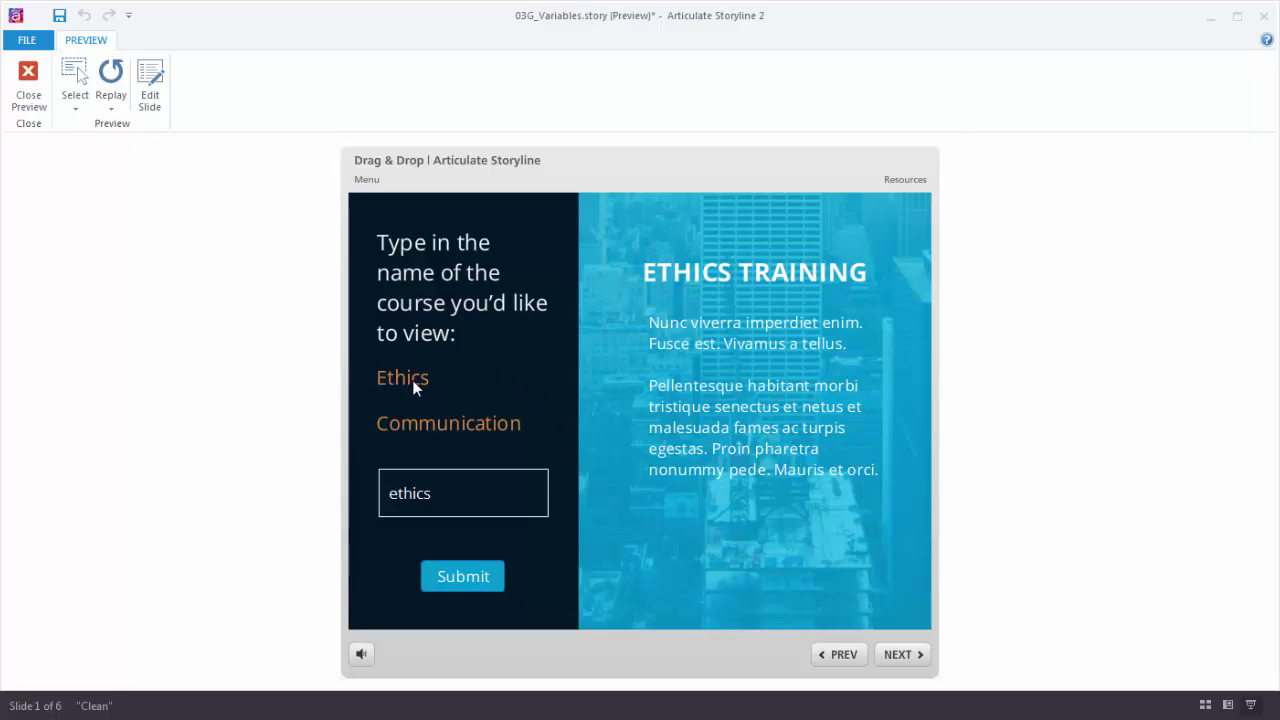
Step: Replace the course name entry with "communication" and submit it
{"action": "double_click", "coordinate": [445, 495]}
{"action": "key", "text": "BackSpace"}
{"action": "type", "text": "communication"}
{"action": "left_click", "coordinate": [477, 575]}
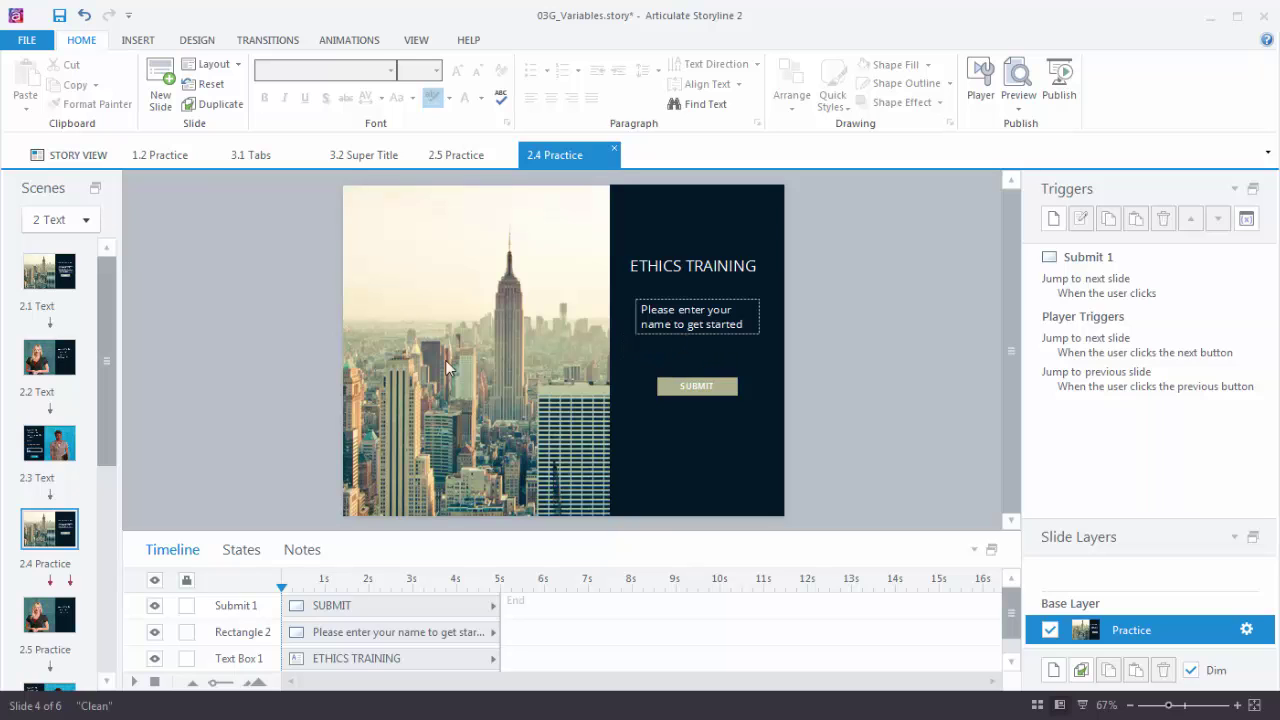
Step: Insert a text entry field on slide 2.4 between the name prompt and the Submit button
{"action": "left_click", "coordinate": [138, 40]}
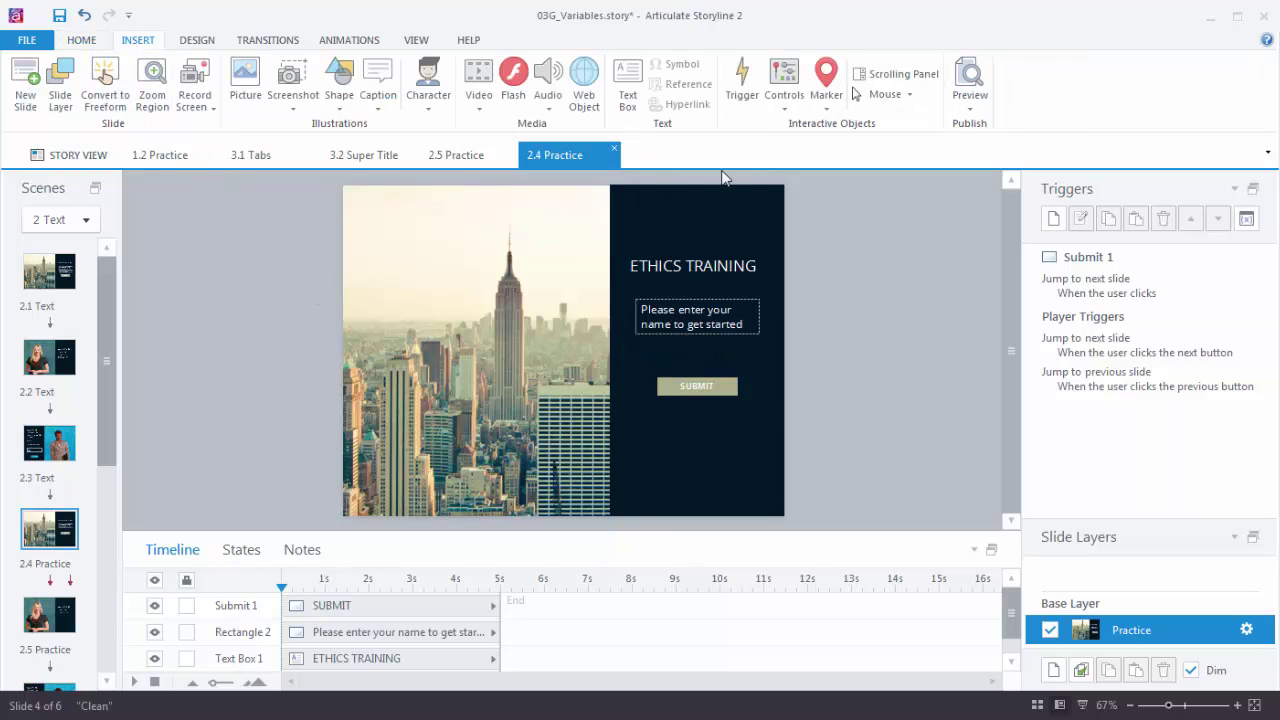
{"action": "left_click", "coordinate": [790, 106]}
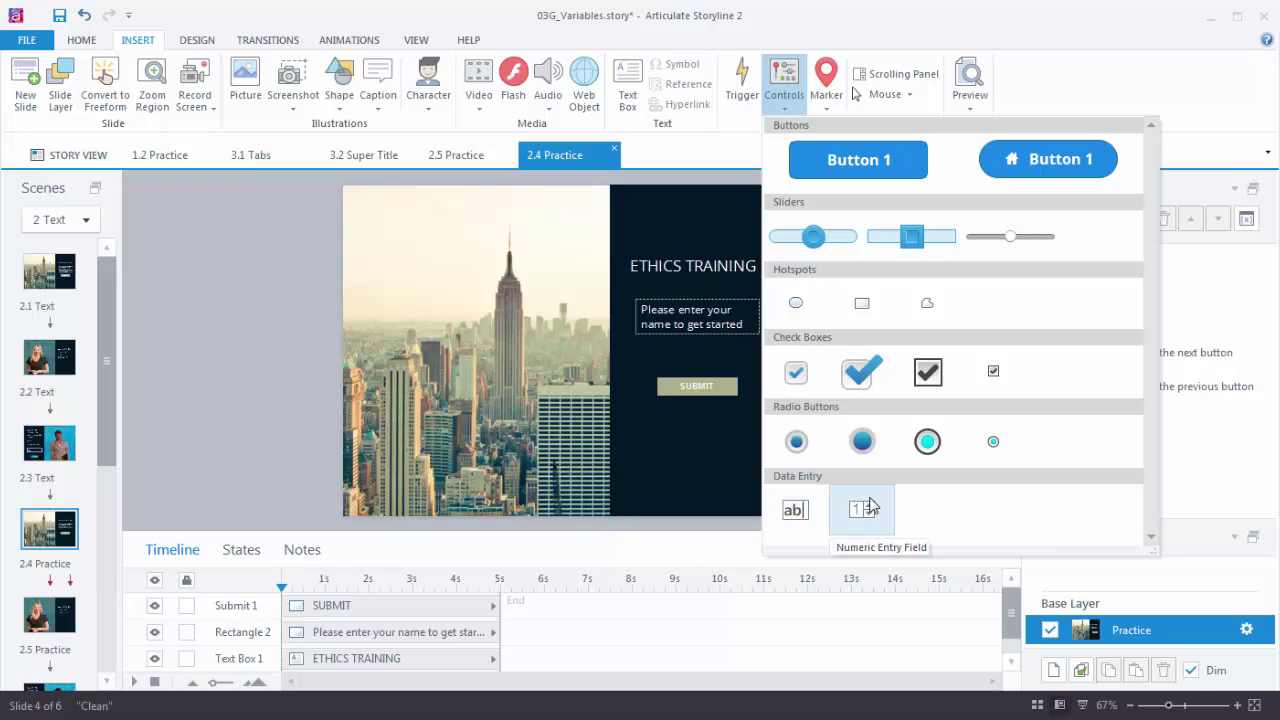
{"action": "left_click", "coordinate": [797, 511]}
{"action": "mouse_move", "coordinate": [636, 346]}
{"action": "left_mouse_down"}
{"action": "mouse_move", "coordinate": [667, 364]}
{"action": "mouse_move", "coordinate": [760, 364]}
{"action": "left_mouse_up"}
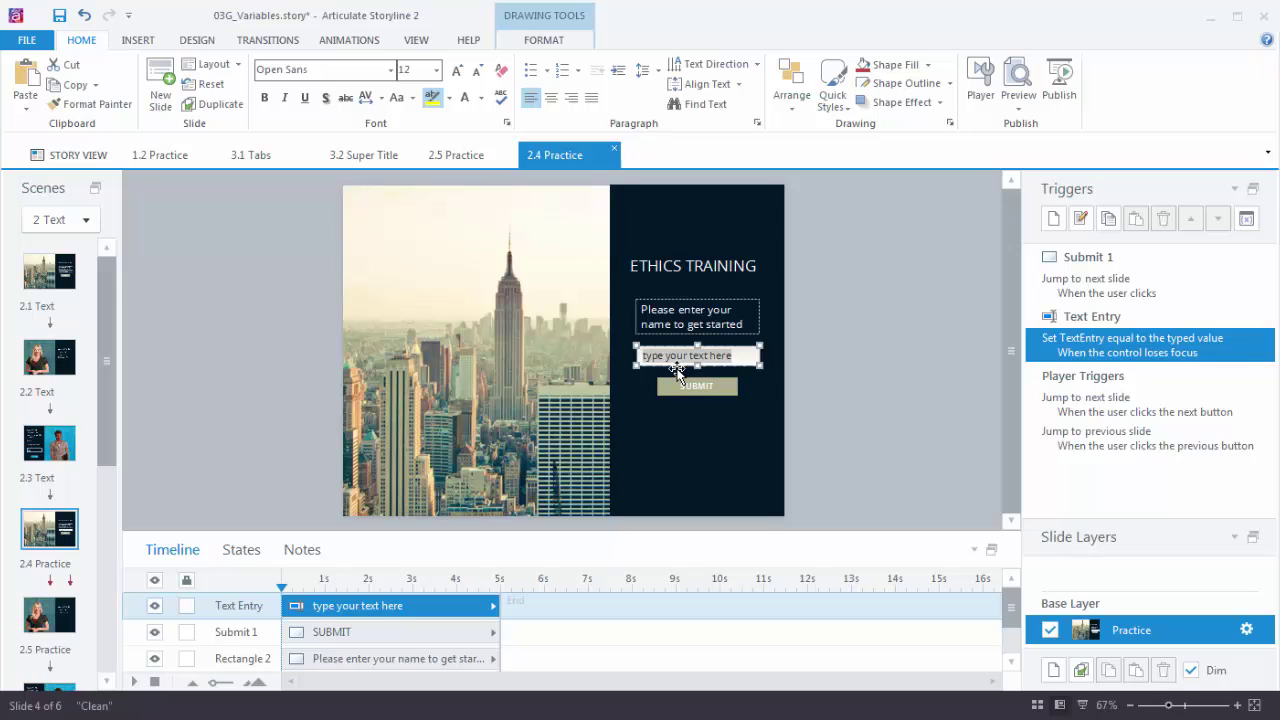
Step: Format the text entry field with no fill, a white outline and white text
{"action": "left_click", "coordinate": [928, 65]}
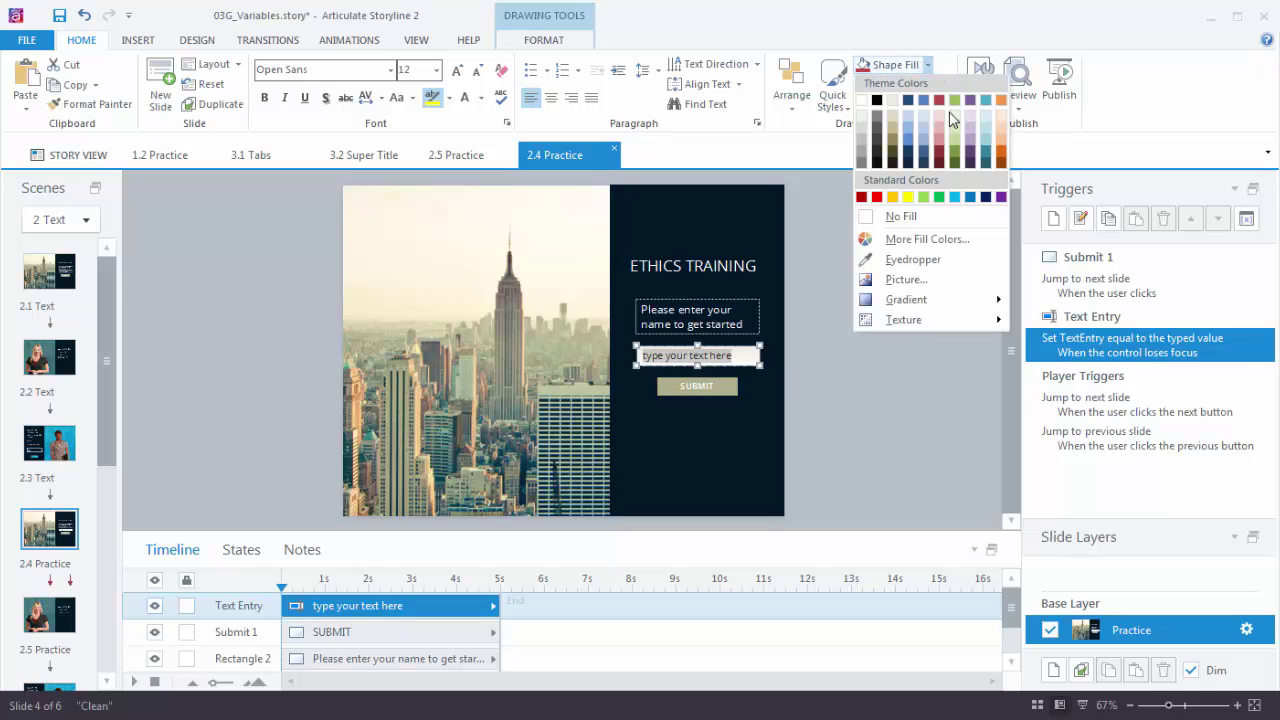
{"action": "left_click", "coordinate": [898, 217]}
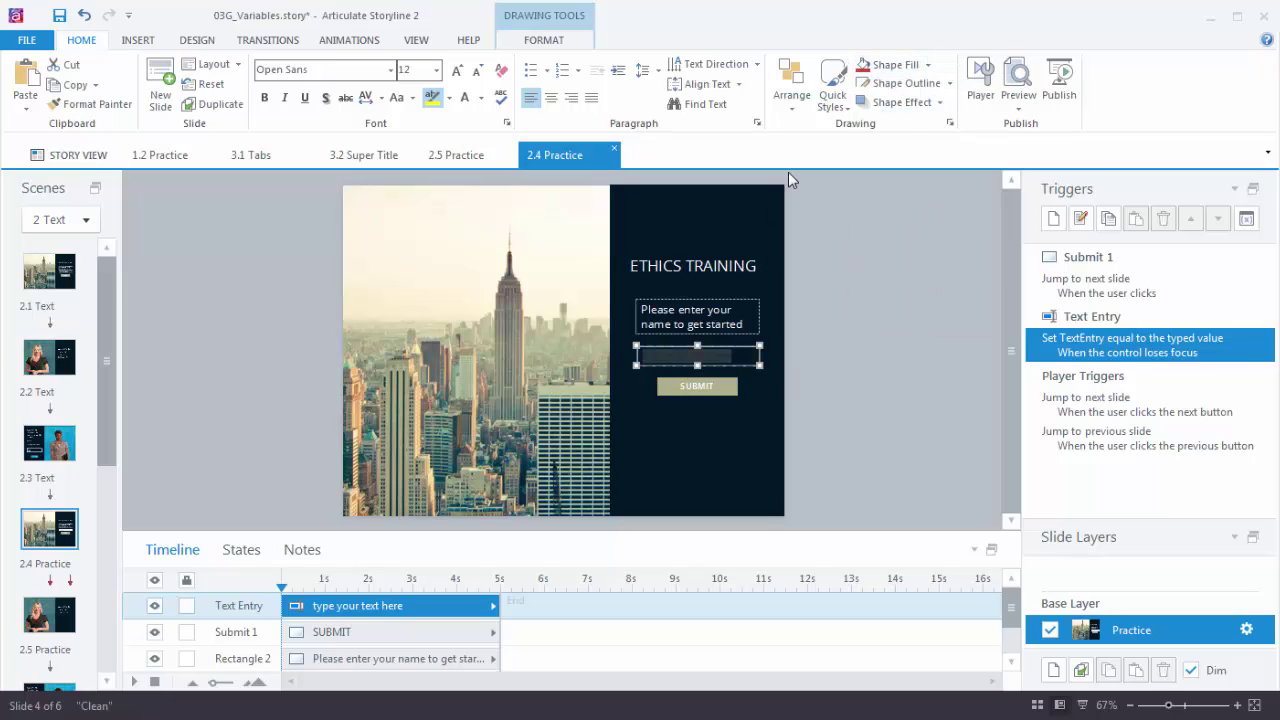
{"action": "left_click", "coordinate": [950, 84]}
{"action": "left_click", "coordinate": [863, 119]}
{"action": "left_click", "coordinate": [481, 98]}
{"action": "left_click", "coordinate": [471, 133]}
Step: Rename the TextEntry variable as YourName in the project variables
{"action": "left_click", "coordinate": [1247, 219]}
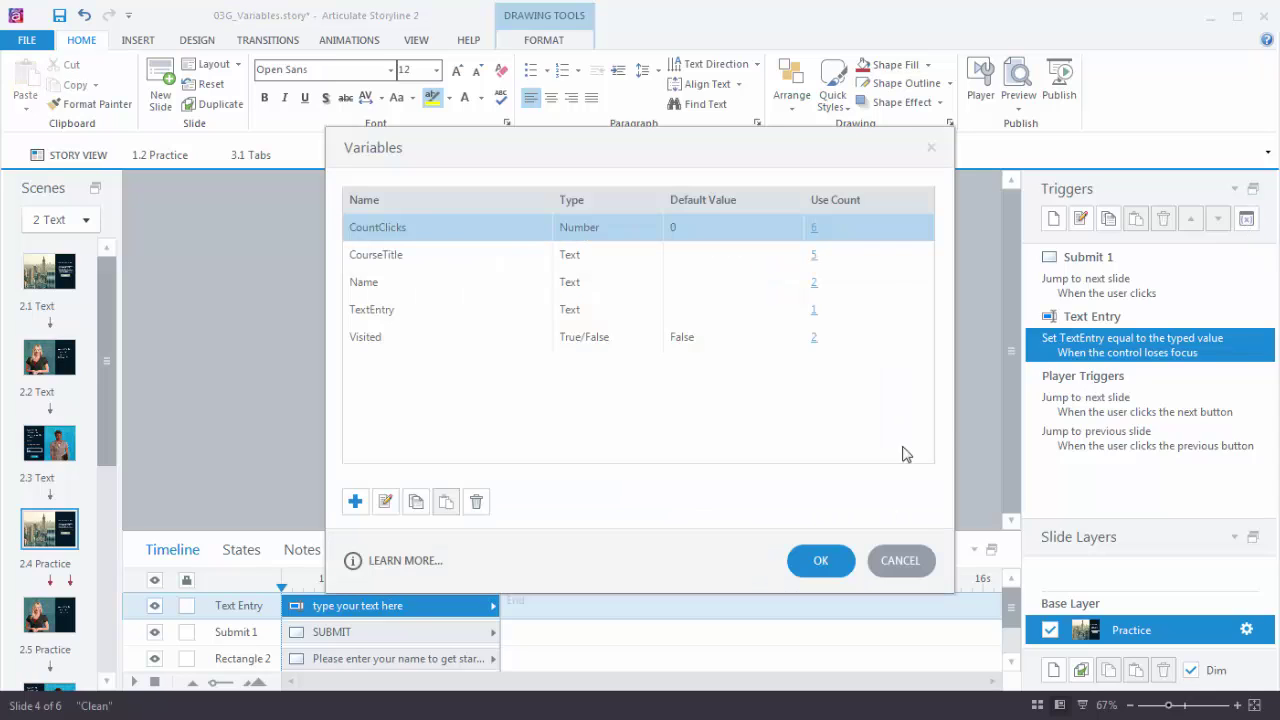
{"action": "left_click", "coordinate": [376, 317]}
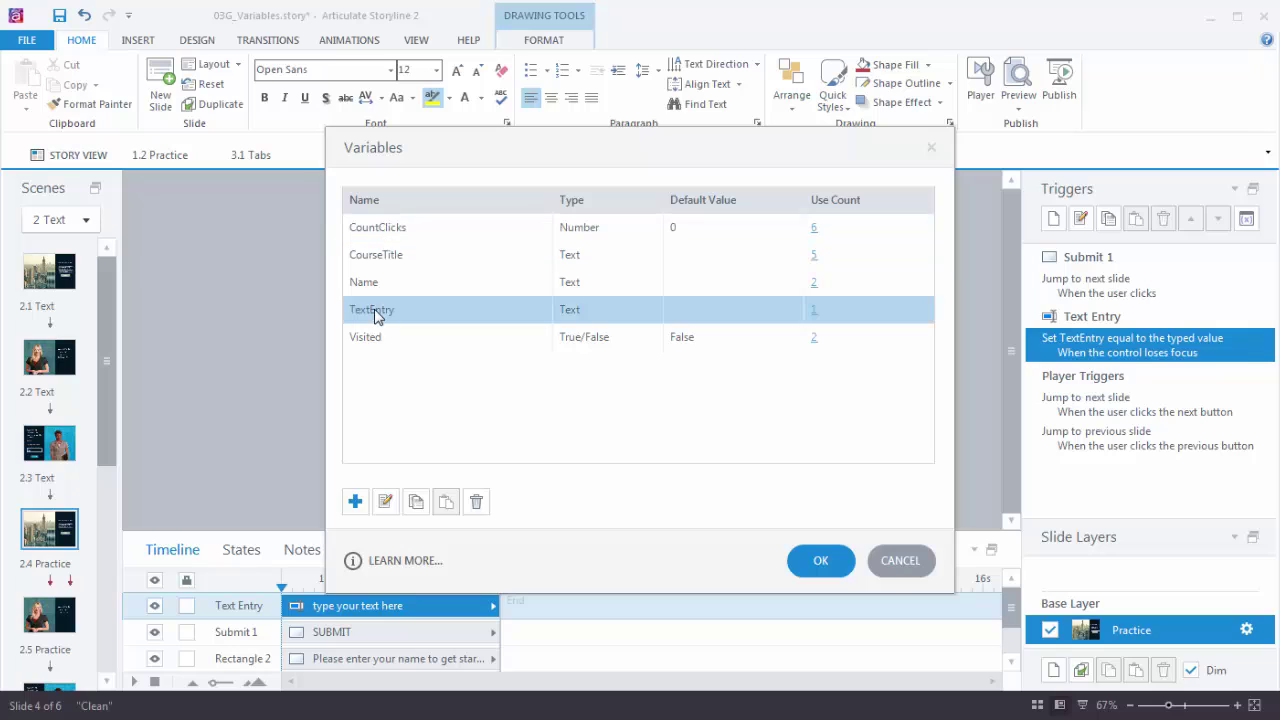
{"action": "double_click", "coordinate": [375, 312]}
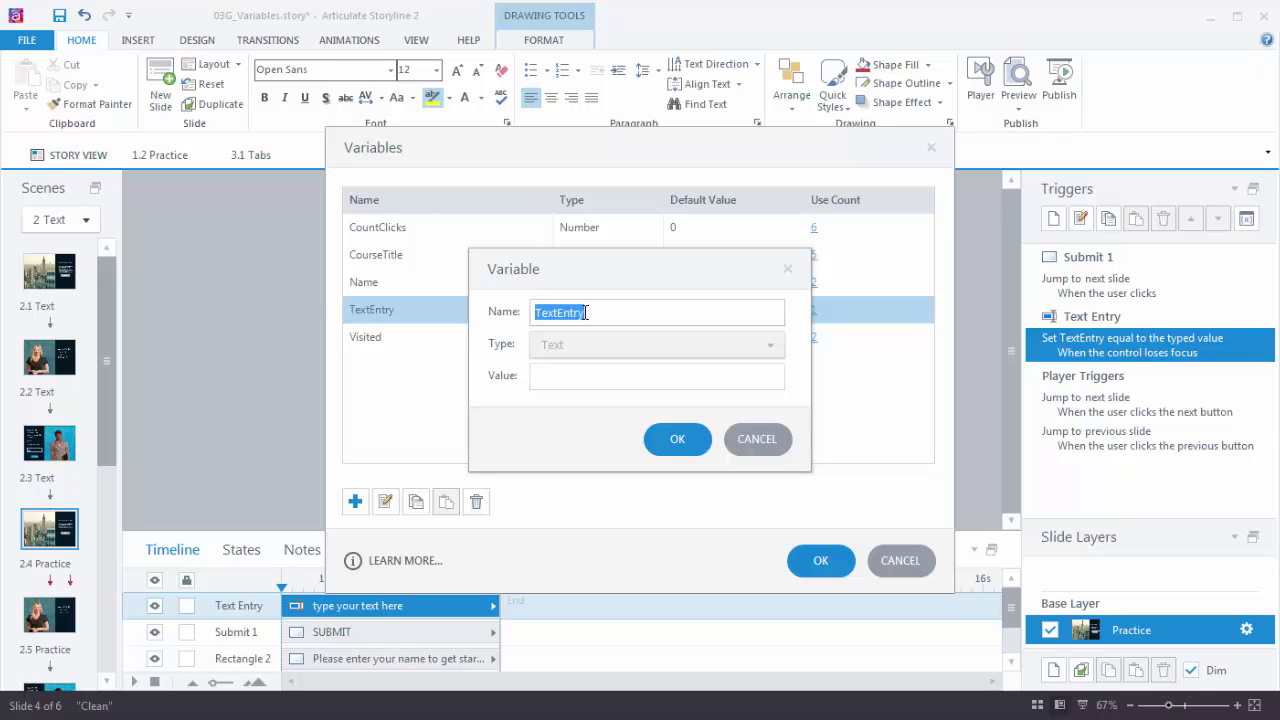
{"action": "type", "text": "YourName"}
{"action": "left_click", "coordinate": [680, 442]}
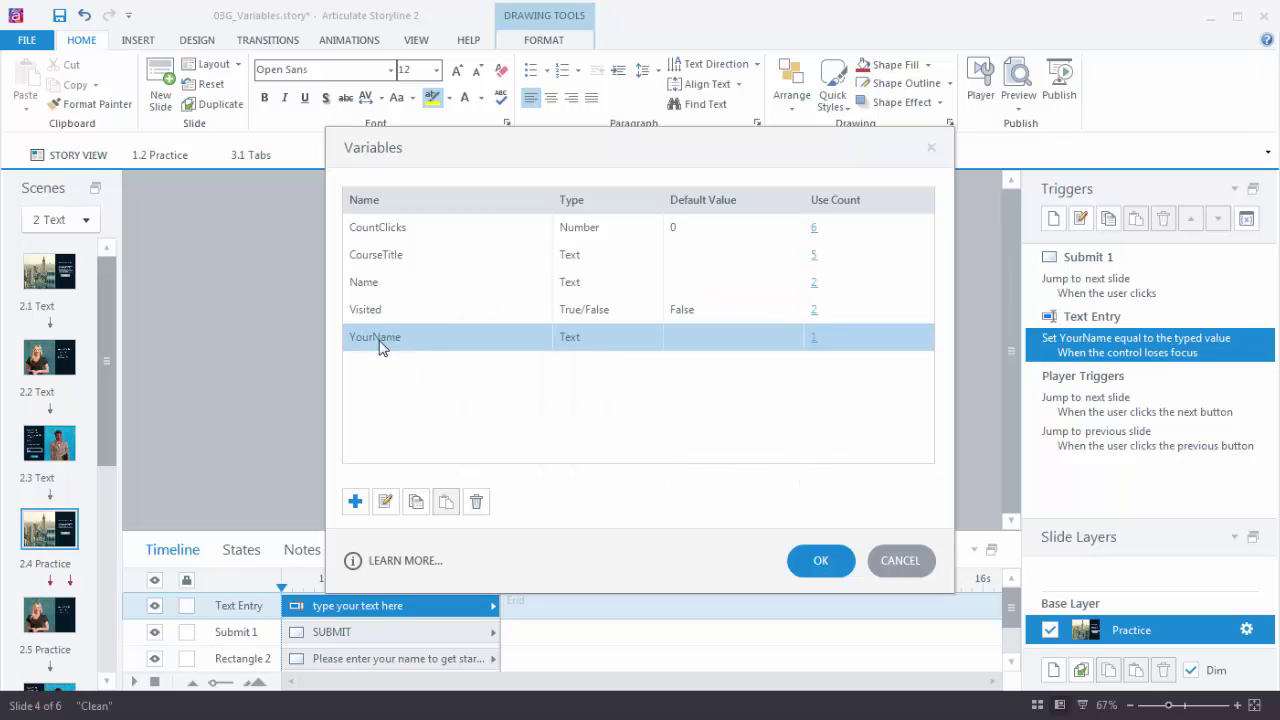
{"action": "left_click", "coordinate": [820, 561]}
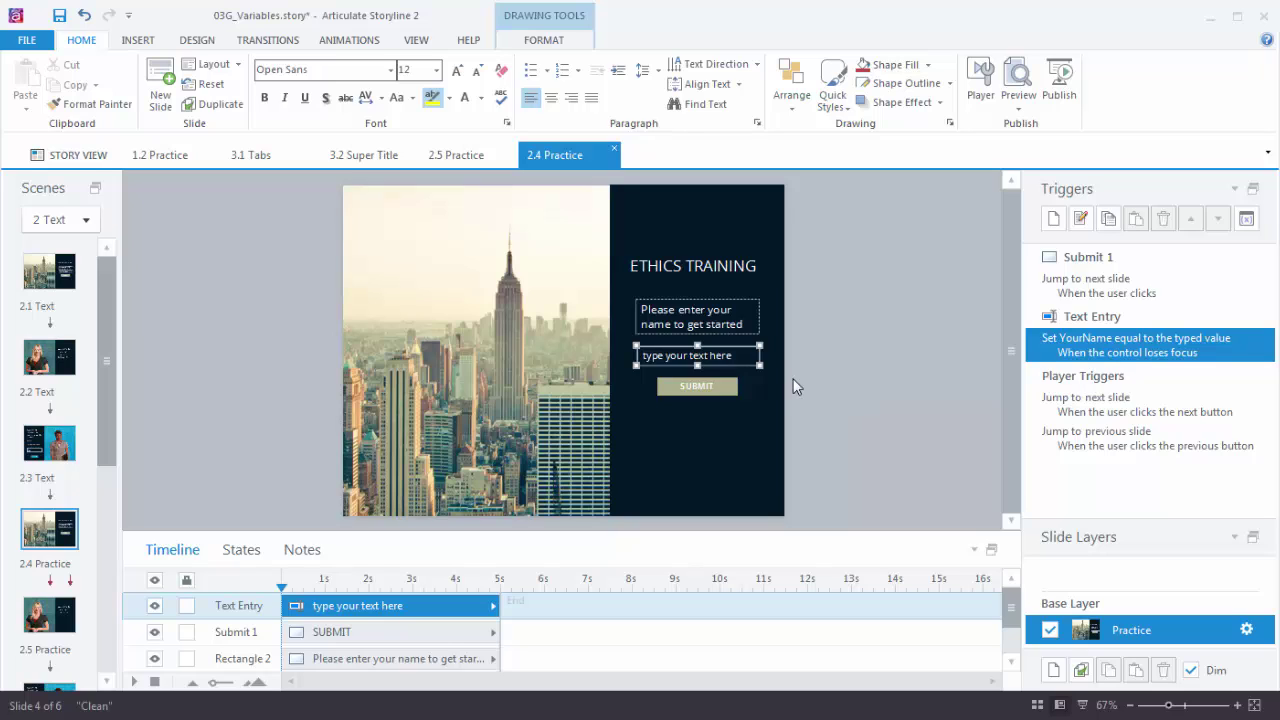
Step: Add a text box over the sky in the city photo and insert a reference to the YourName variable
{"action": "left_click", "coordinate": [138, 40]}
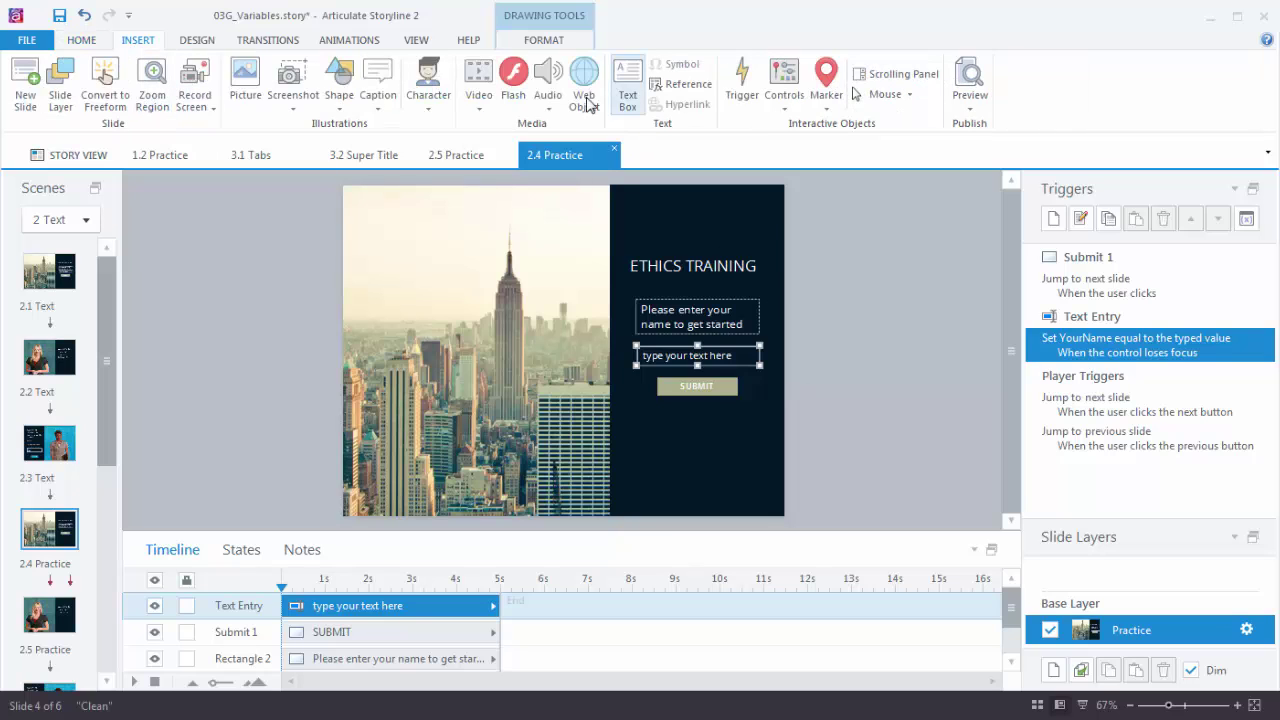
{"action": "left_click", "coordinate": [627, 80]}
{"action": "left_click_drag", "start_coordinate": [372, 199], "coordinate": [461, 233]}
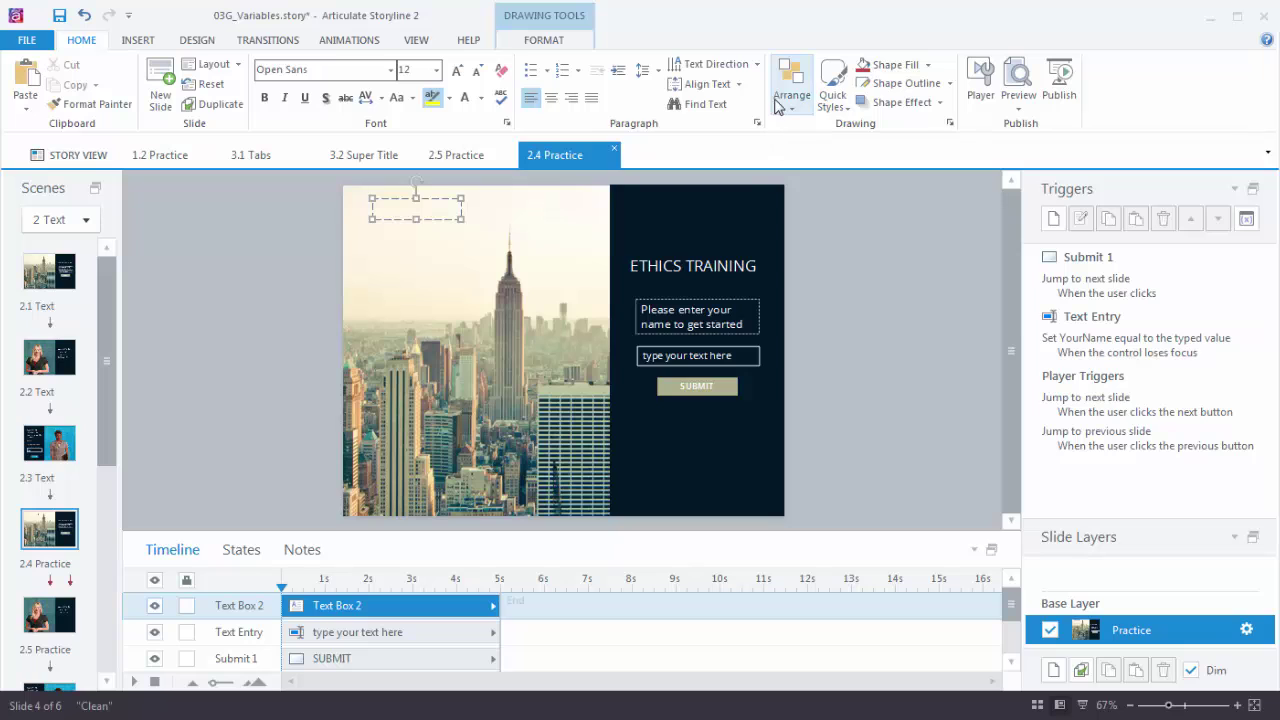
{"action": "left_click", "coordinate": [140, 40]}
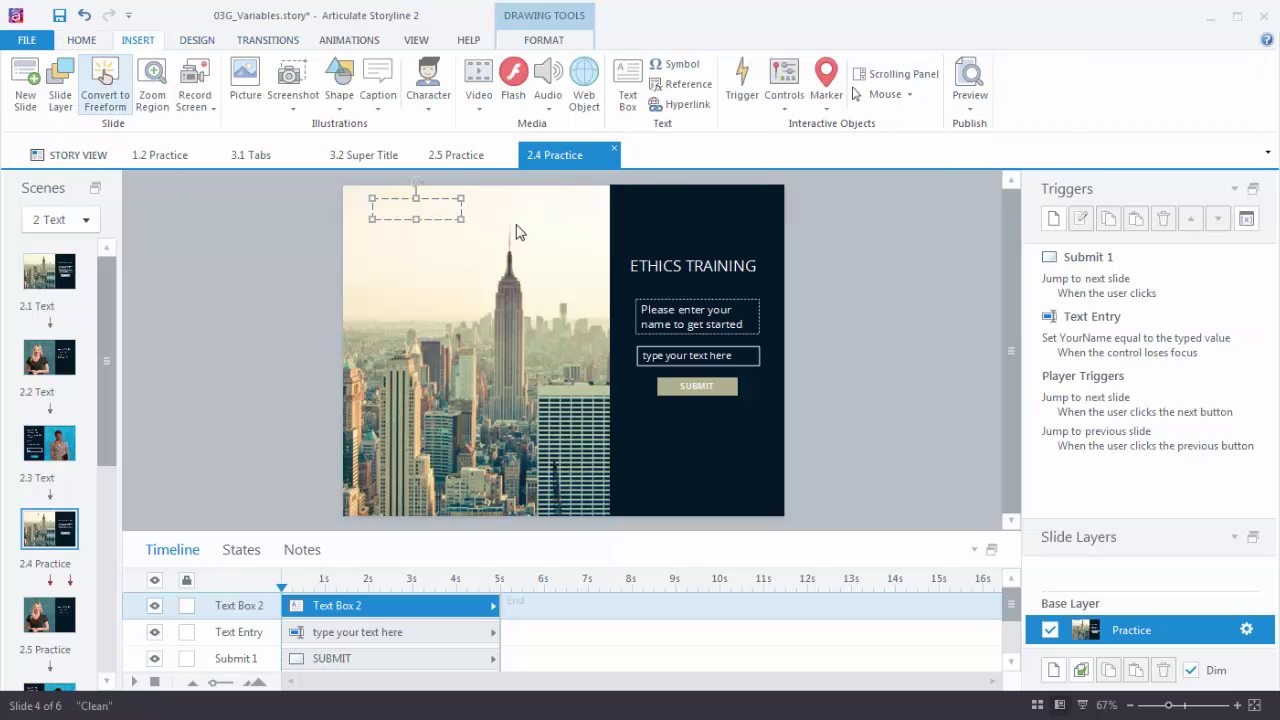
{"action": "left_click", "coordinate": [688, 84]}
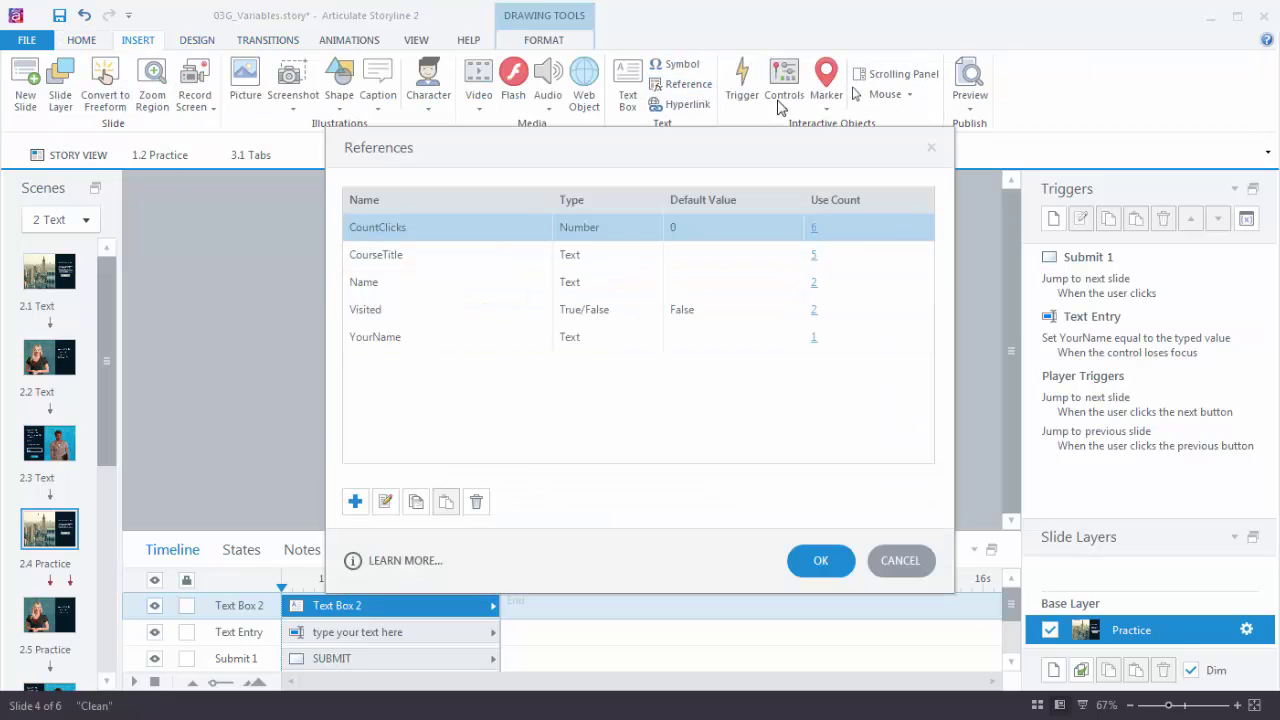
{"action": "left_click", "coordinate": [371, 338]}
{"action": "left_click", "coordinate": [820, 561]}
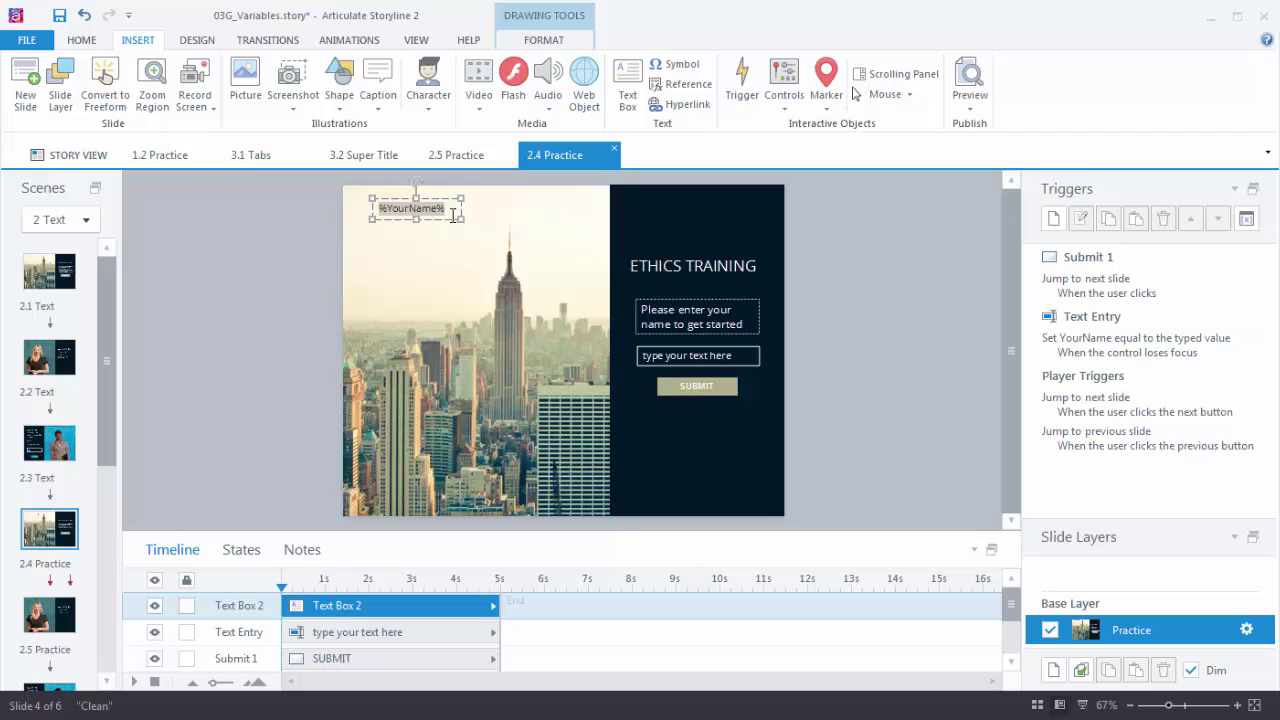
{"action": "left_click_drag", "start_coordinate": [382, 210], "coordinate": [457, 212]}
Step: Preview slide 2.4 and enter a first name in the text entry field to test the variable reference
{"action": "left_click", "coordinate": [970, 109]}
{"action": "left_click", "coordinate": [1010, 200]}
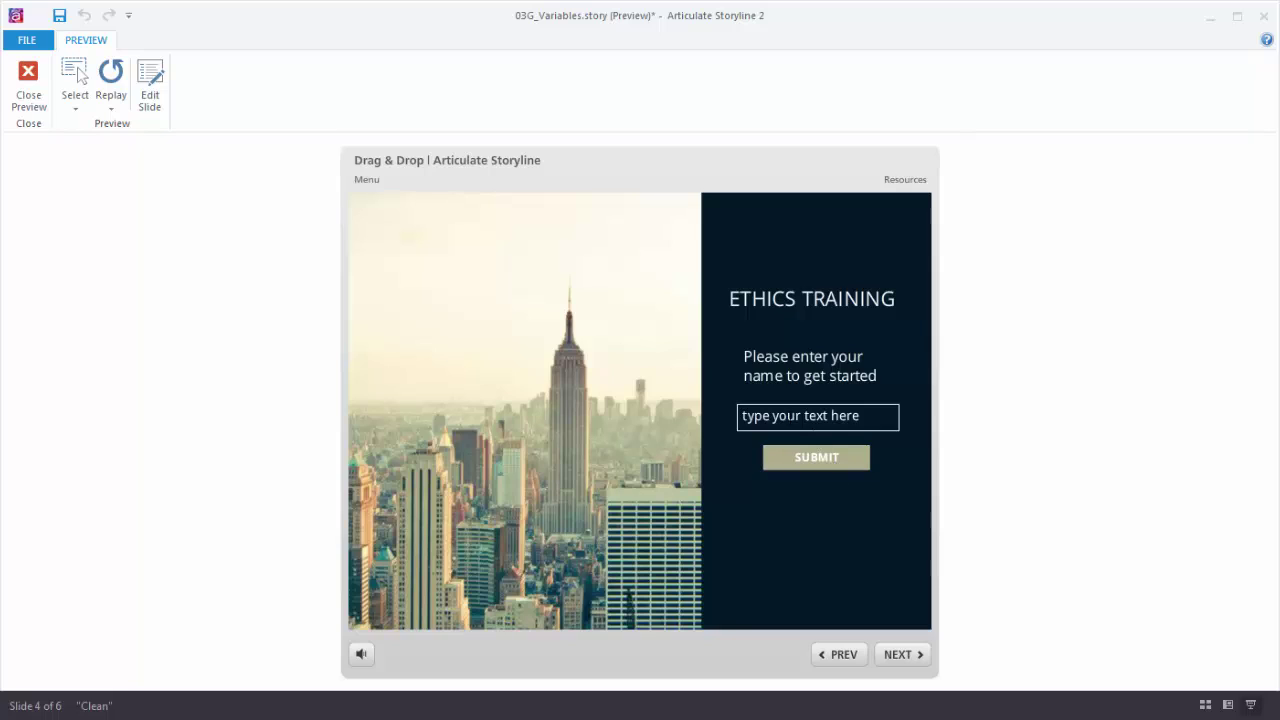
{"action": "left_click", "coordinate": [818, 417]}
{"action": "type", "text": "tom"}
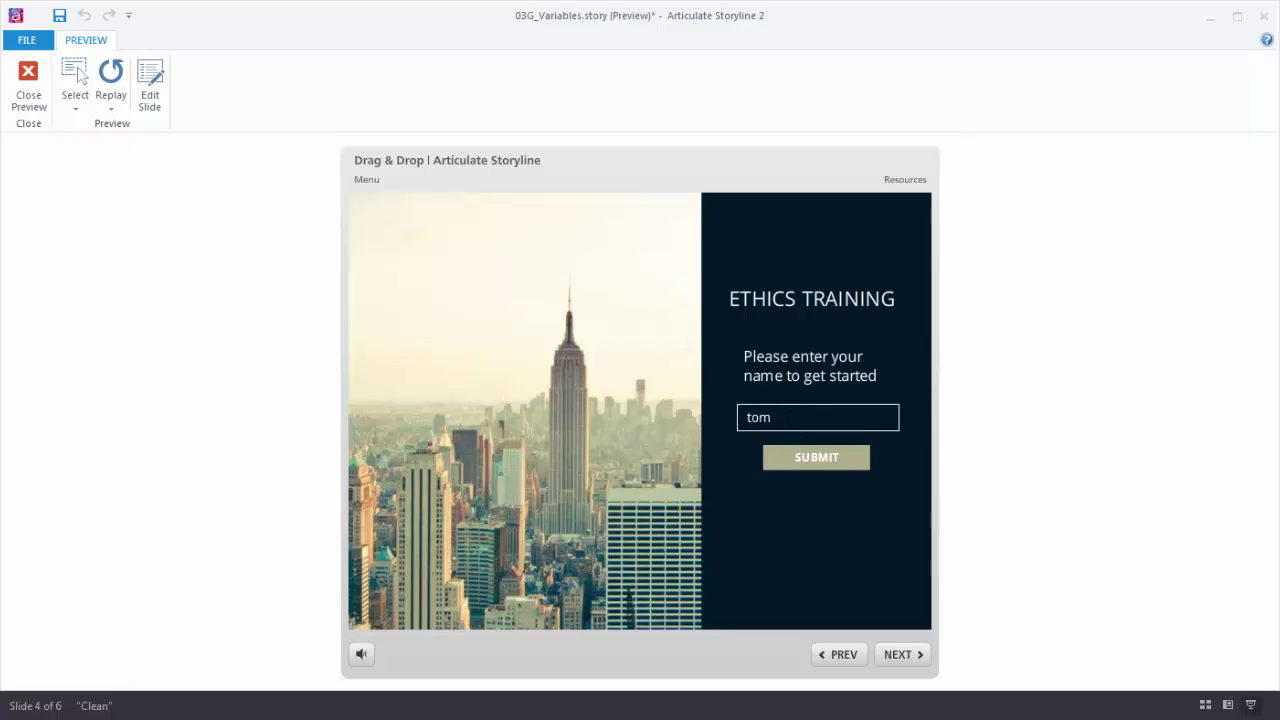
{"action": "left_click", "coordinate": [712, 481]}
Step: Replace the entered name with a different first name to test the reference, and close the preview
{"action": "left_click_drag", "start_coordinate": [742, 418], "coordinate": [772, 418]}
{"action": "key", "text": "BackSpace"}
{"action": "type", "text": "ted"}
{"action": "left_click", "coordinate": [635, 416]}
{"action": "left_click", "coordinate": [29, 85]}
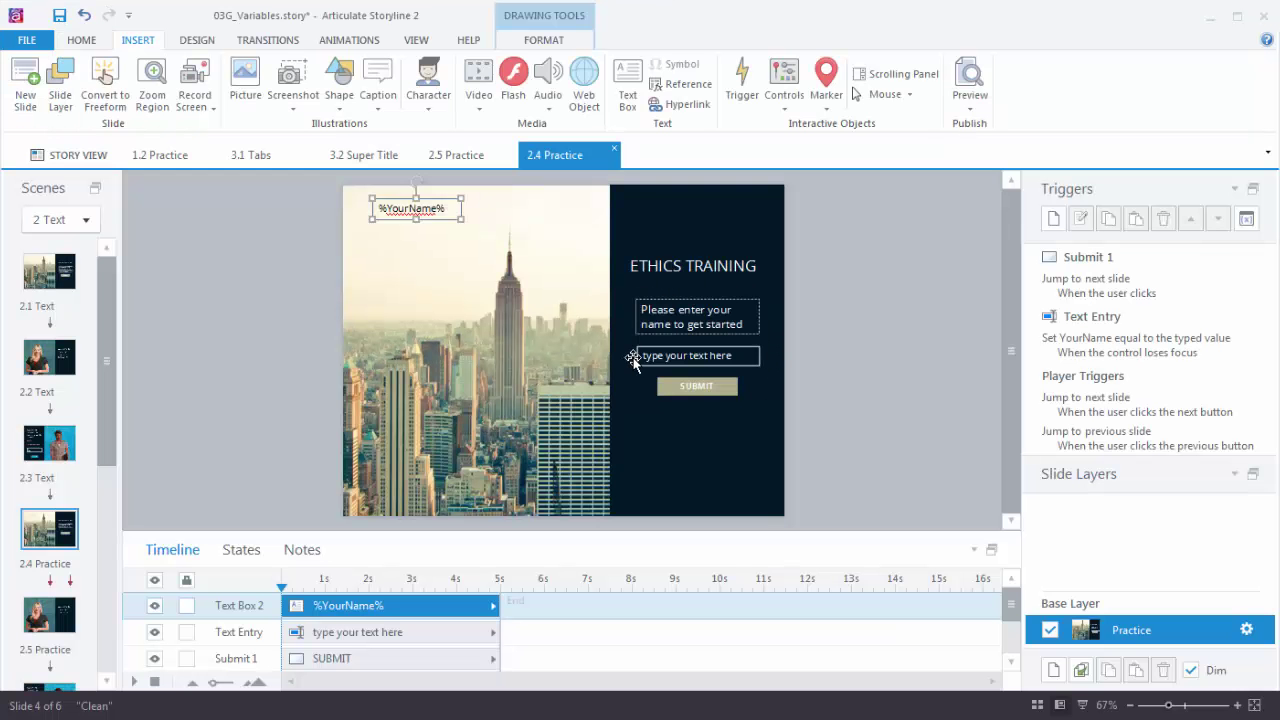
Step: On slide 2.5, insert a YourName variable reference before the period in the welcome text
{"action": "left_click", "coordinate": [57, 624]}
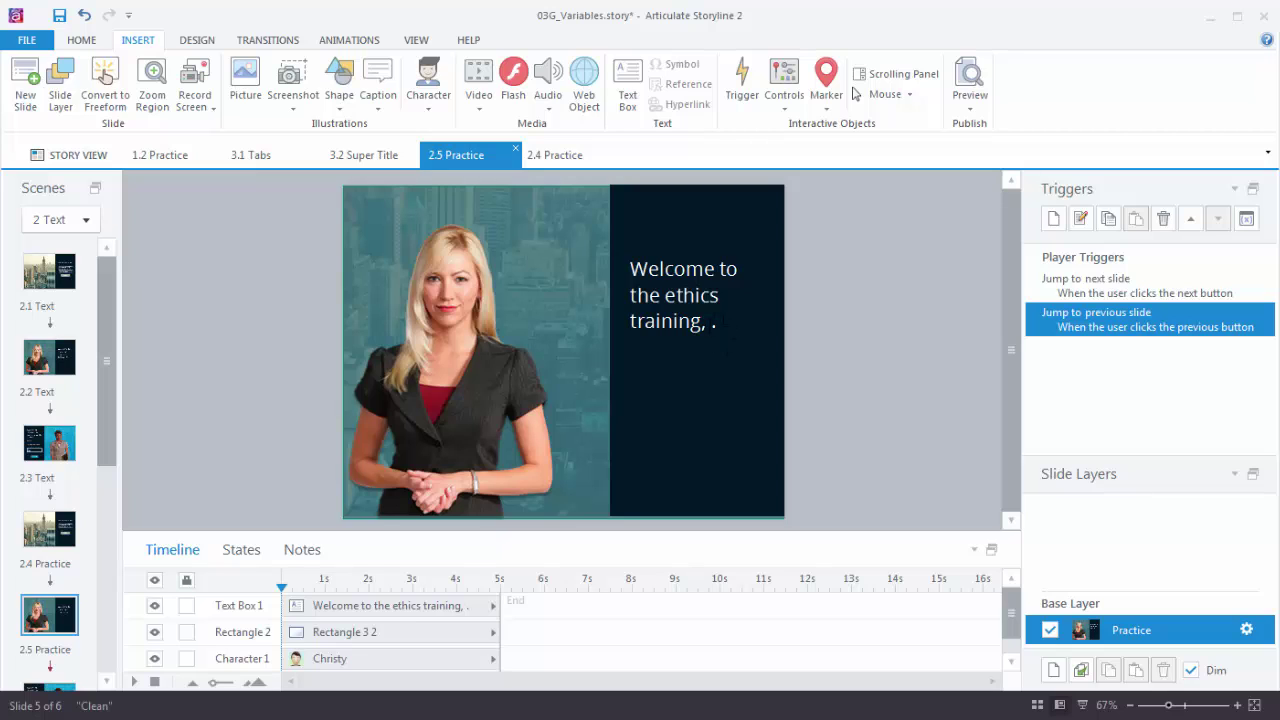
{"action": "left_click", "coordinate": [713, 321]}
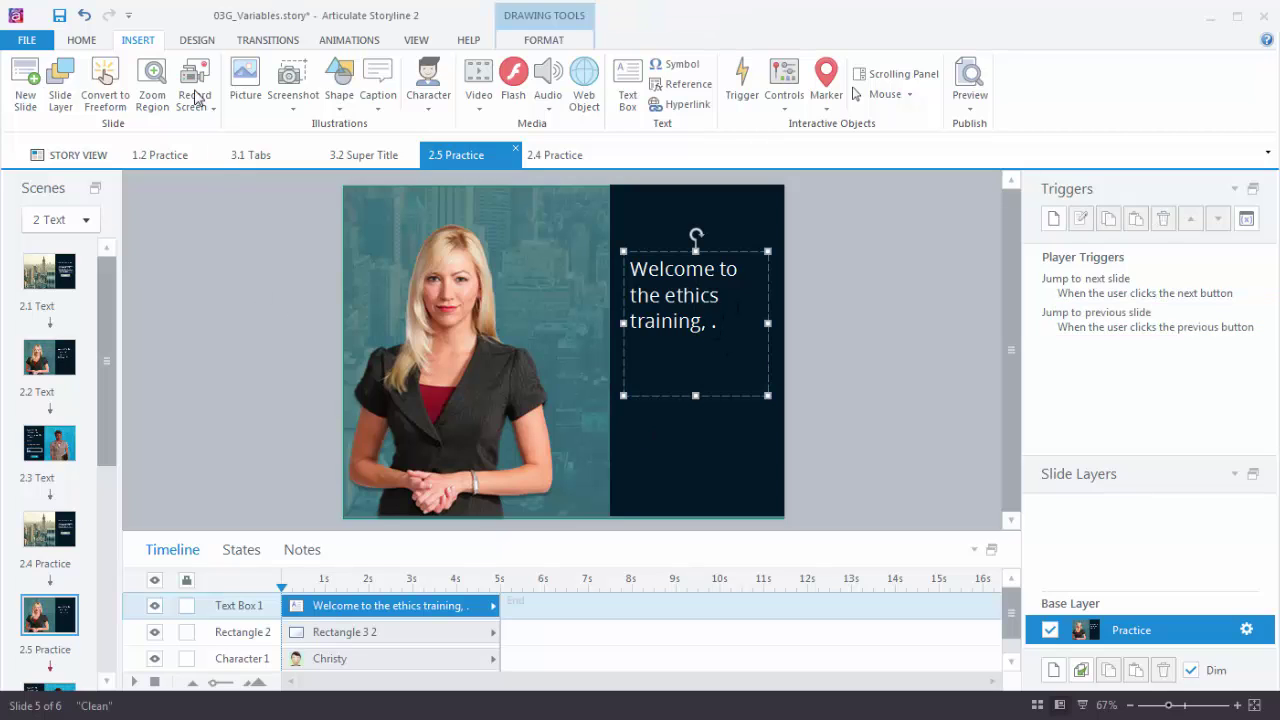
{"action": "left_click", "coordinate": [659, 88]}
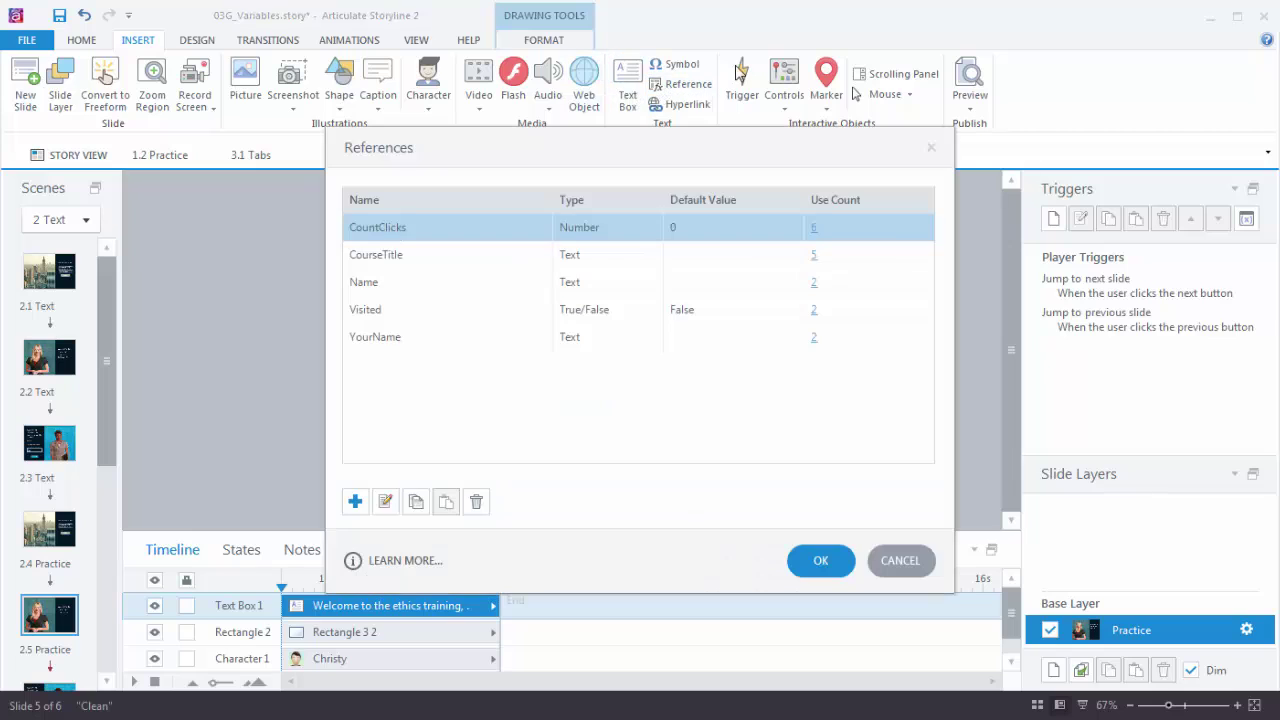
{"action": "left_click", "coordinate": [375, 340]}
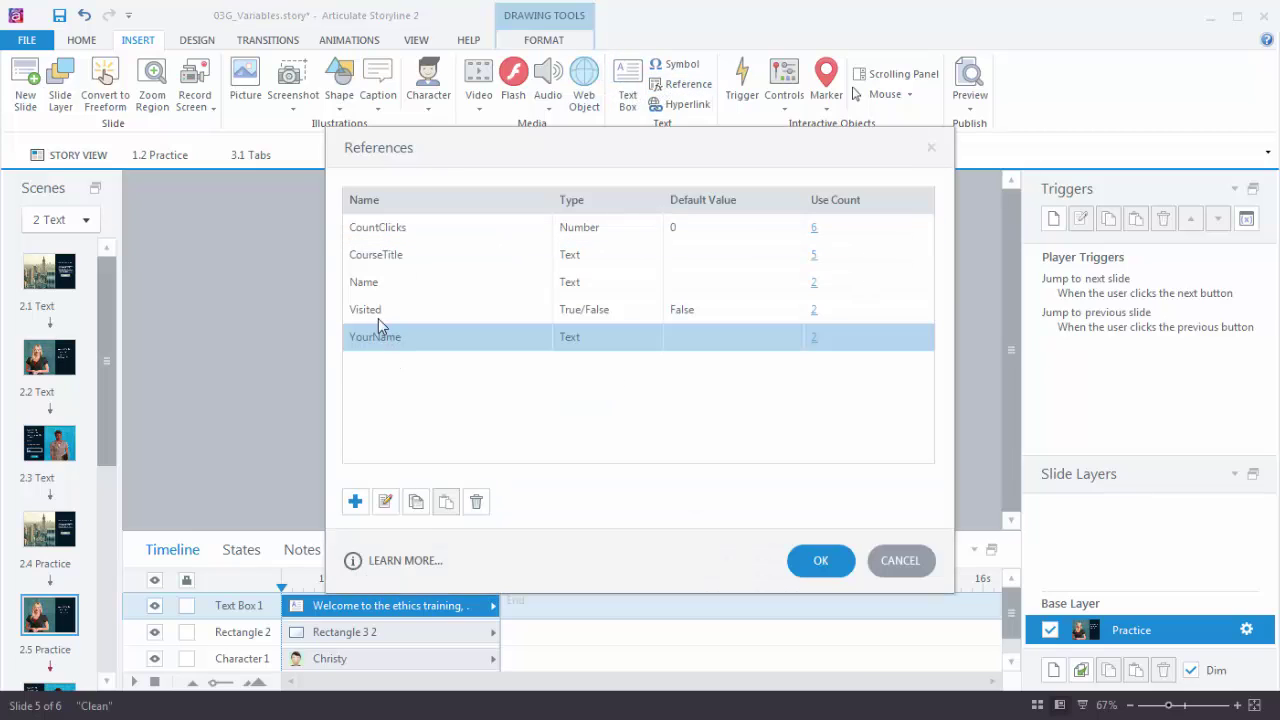
{"action": "left_click", "coordinate": [819, 562]}
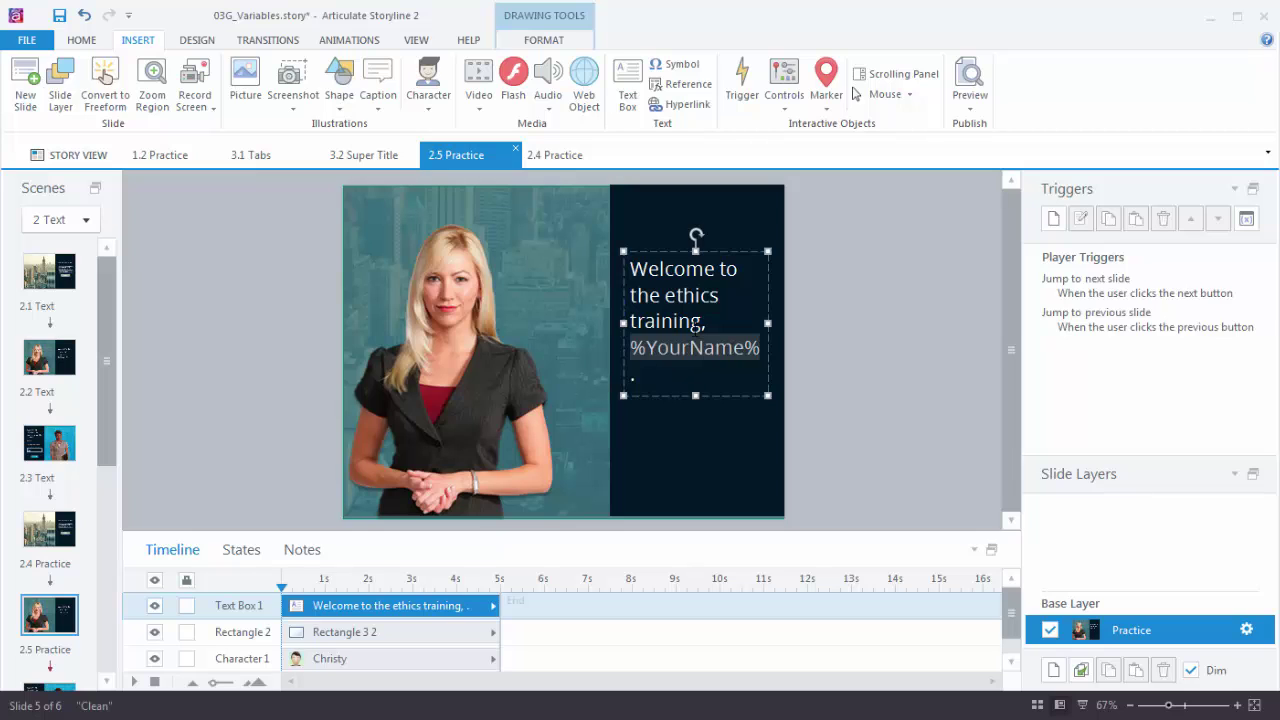
Step: Preview the scene from slide 2.4 and submit a first name to test the personalized welcome
{"action": "left_click", "coordinate": [60, 546]}
{"action": "left_click", "coordinate": [972, 104]}
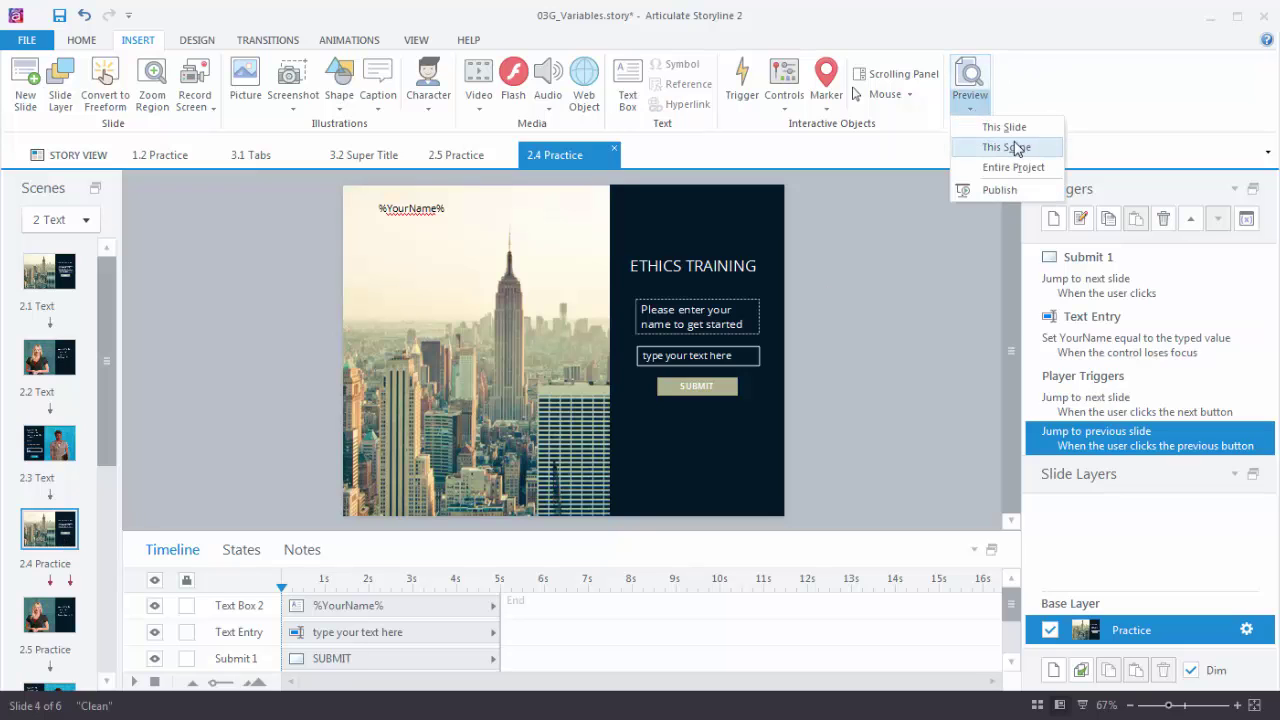
{"action": "left_click", "coordinate": [1007, 149]}
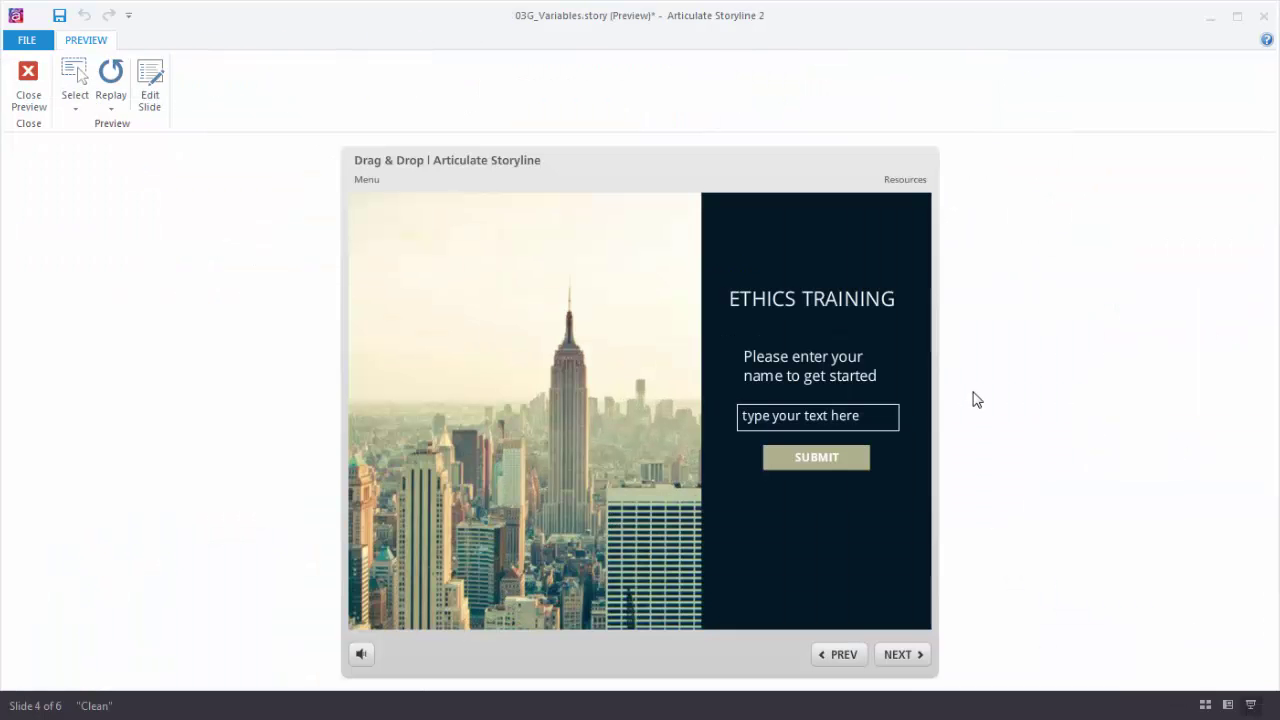
{"action": "left_click", "coordinate": [850, 417]}
{"action": "type", "text": "To"}
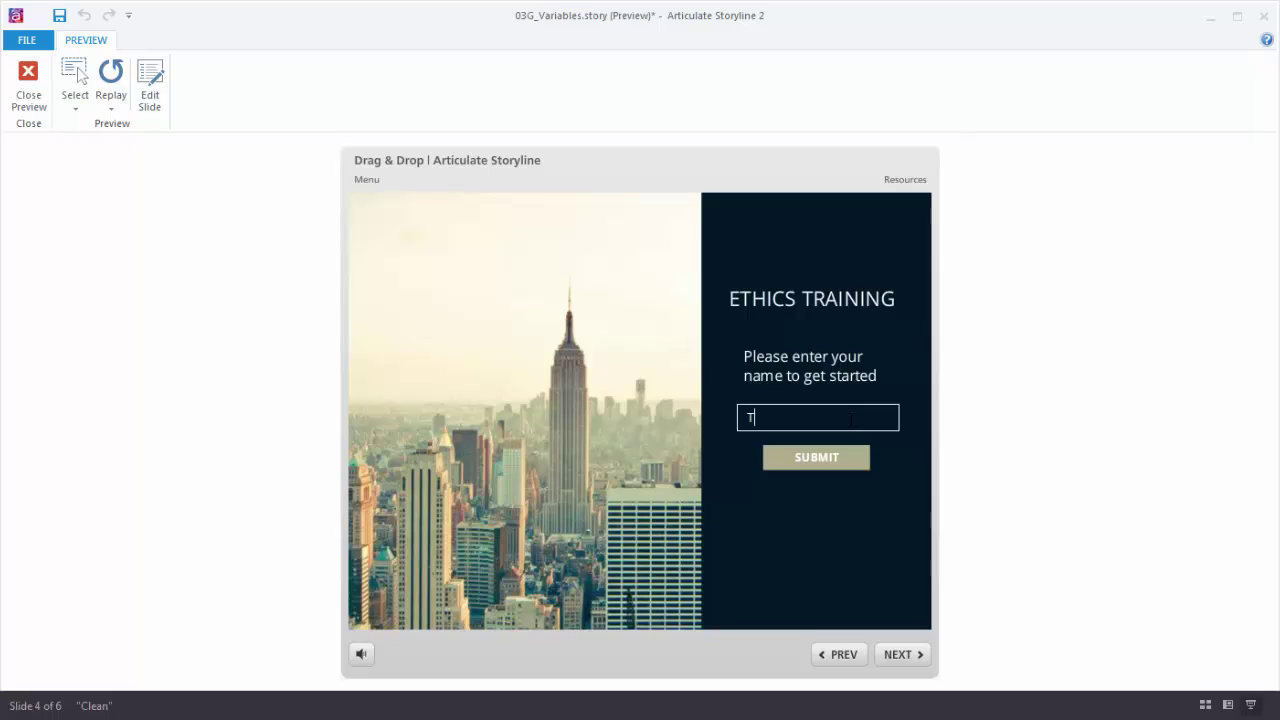
{"action": "type", "text": "m"}
{"action": "left_click", "coordinate": [826, 460]}
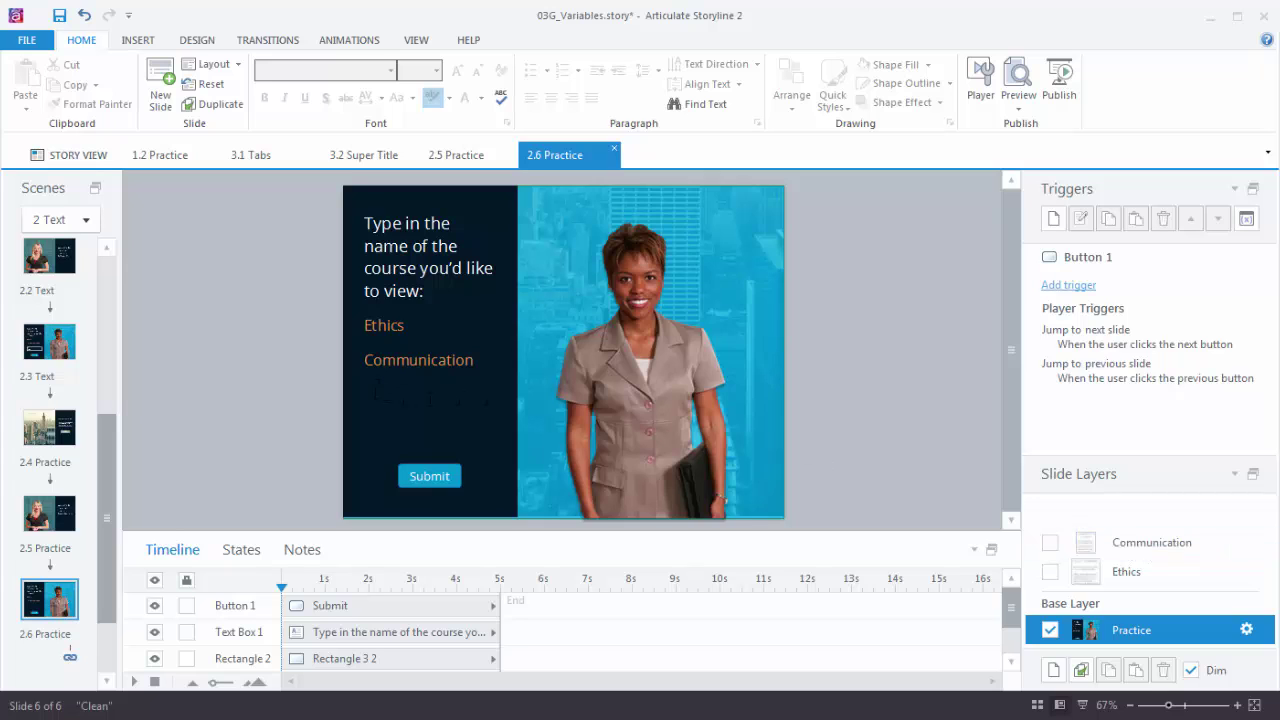
Step: Insert a text entry field between the Communication text and the Submit button, with a white outline and white text
{"action": "left_click", "coordinate": [132, 42]}
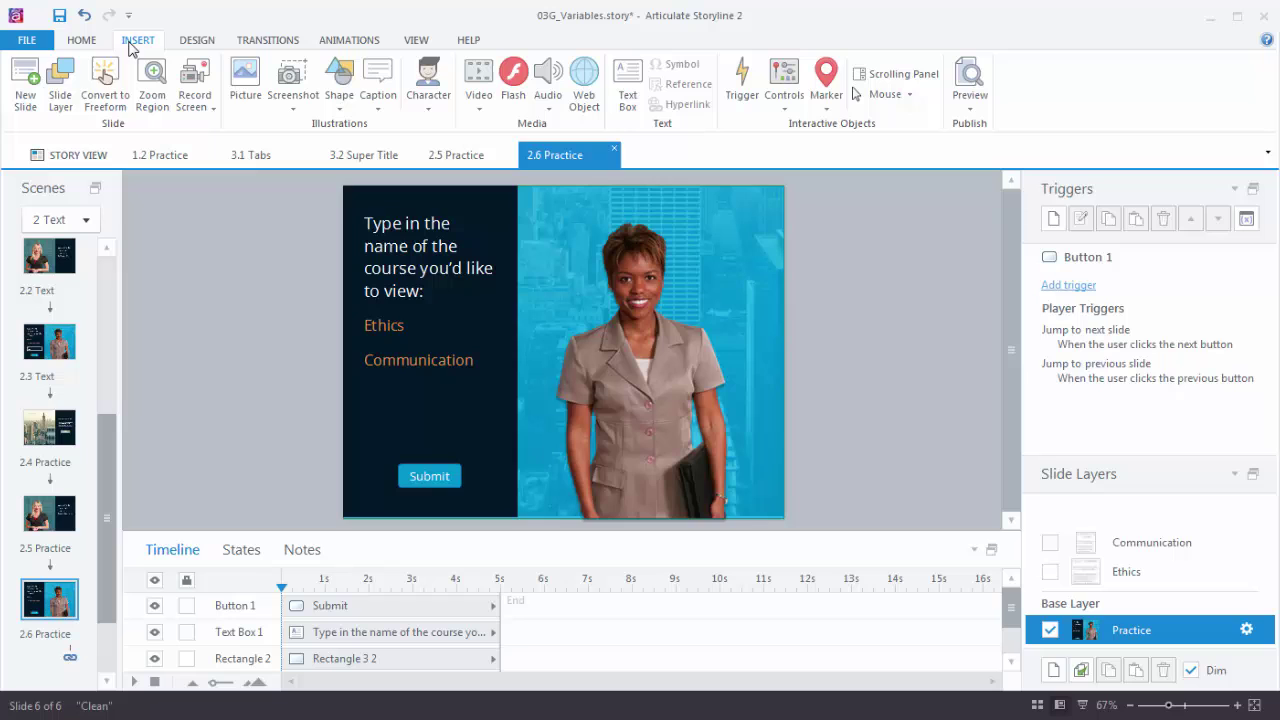
{"action": "left_click", "coordinate": [784, 105]}
{"action": "left_click", "coordinate": [792, 512]}
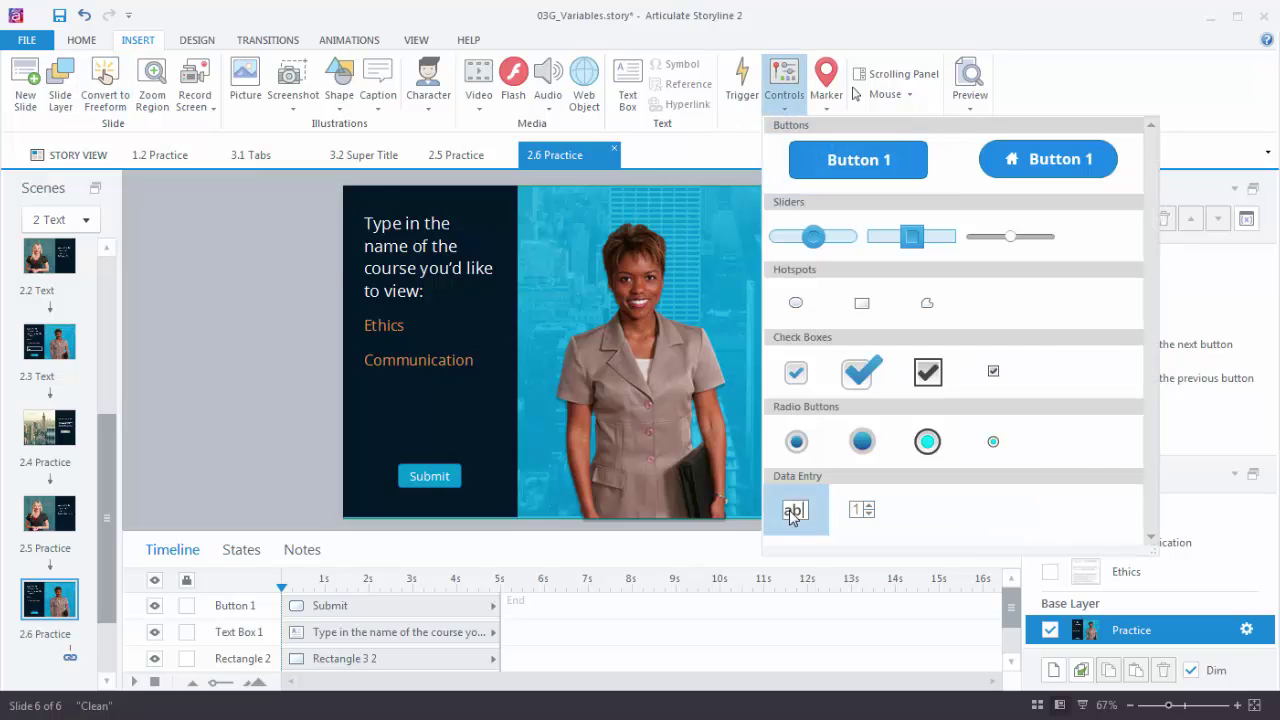
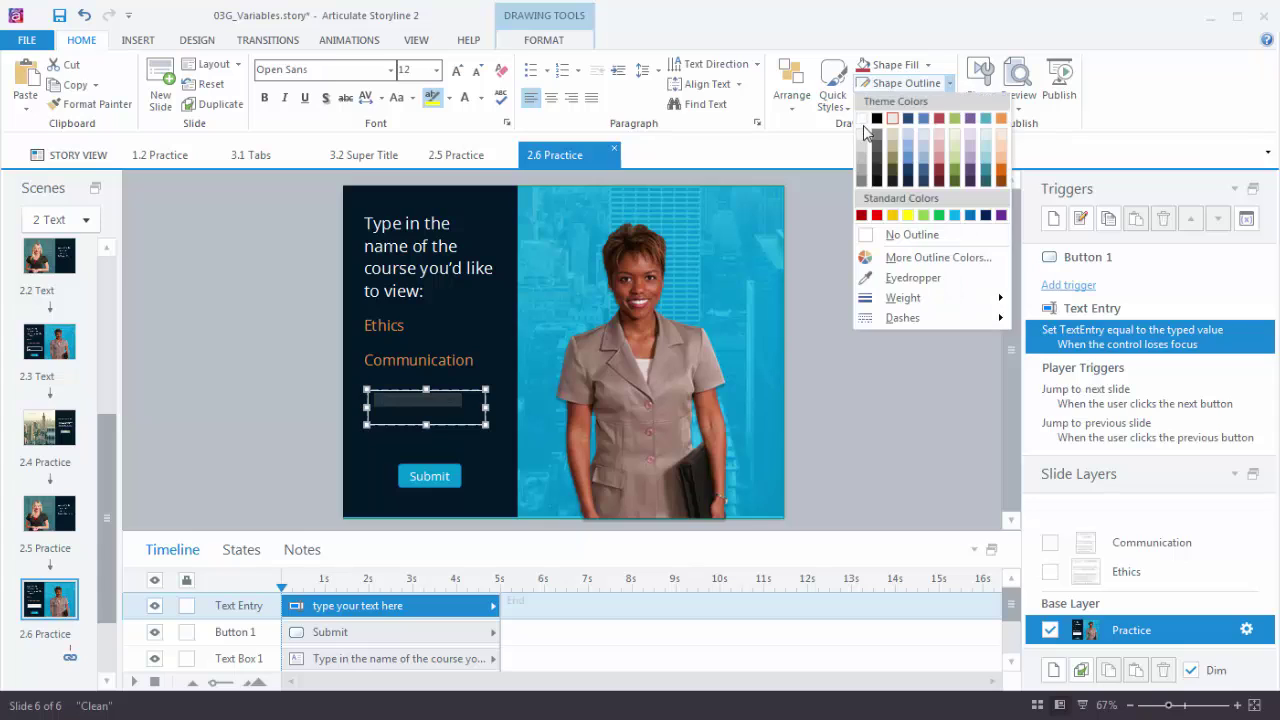
{"action": "left_click", "coordinate": [864, 130]}
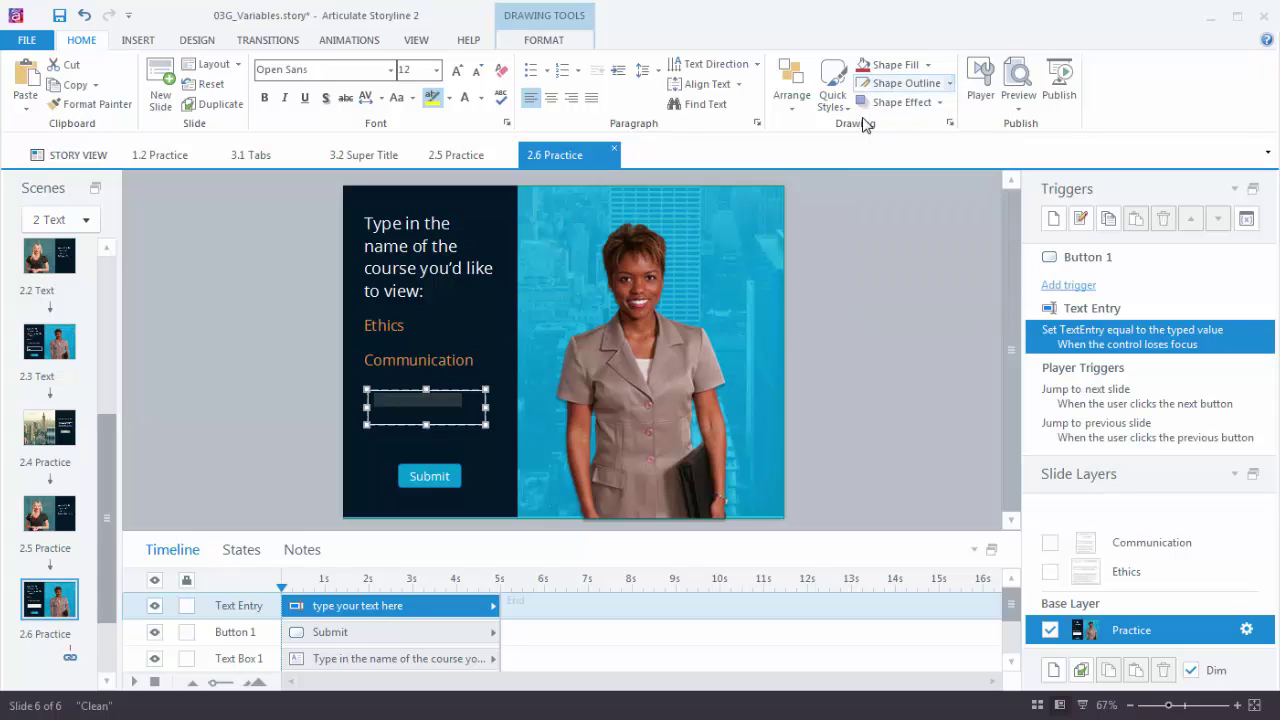
{"action": "left_click", "coordinate": [465, 101]}
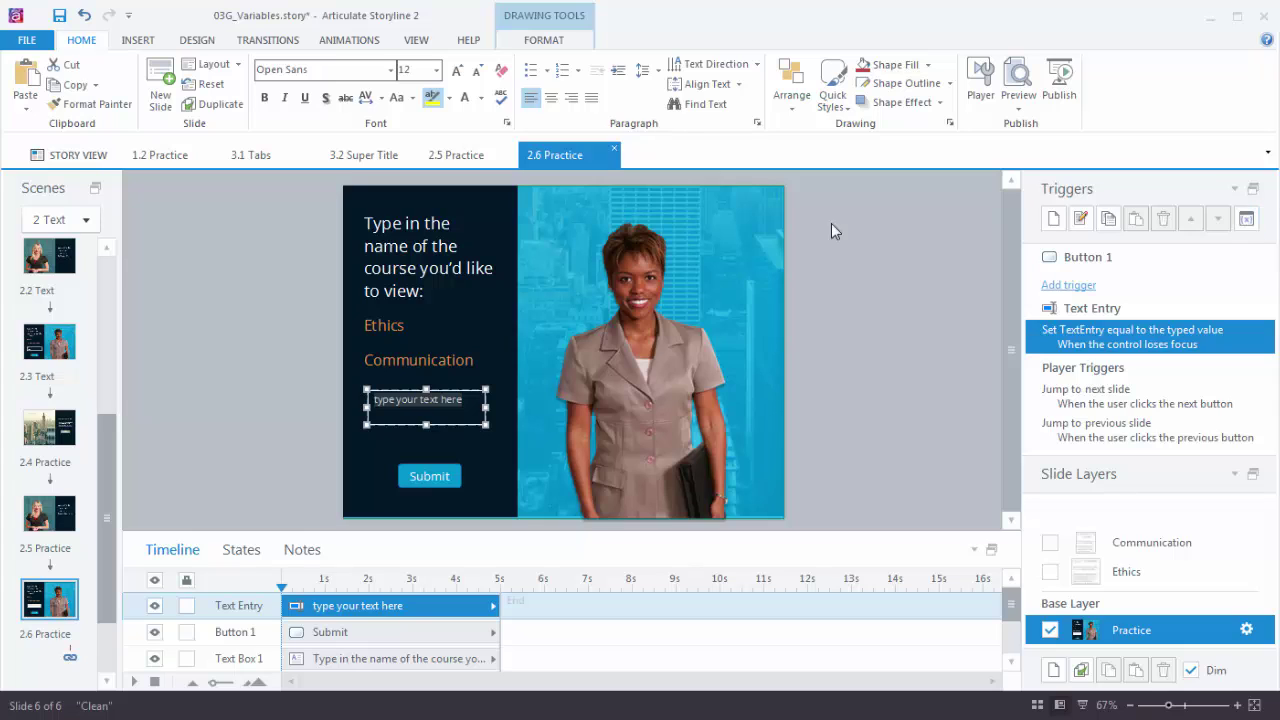
Step: Create a text variable named WelcomeCourse with a blank value and assign it to the text entry field's trigger
{"action": "double_click", "coordinate": [1073, 340]}
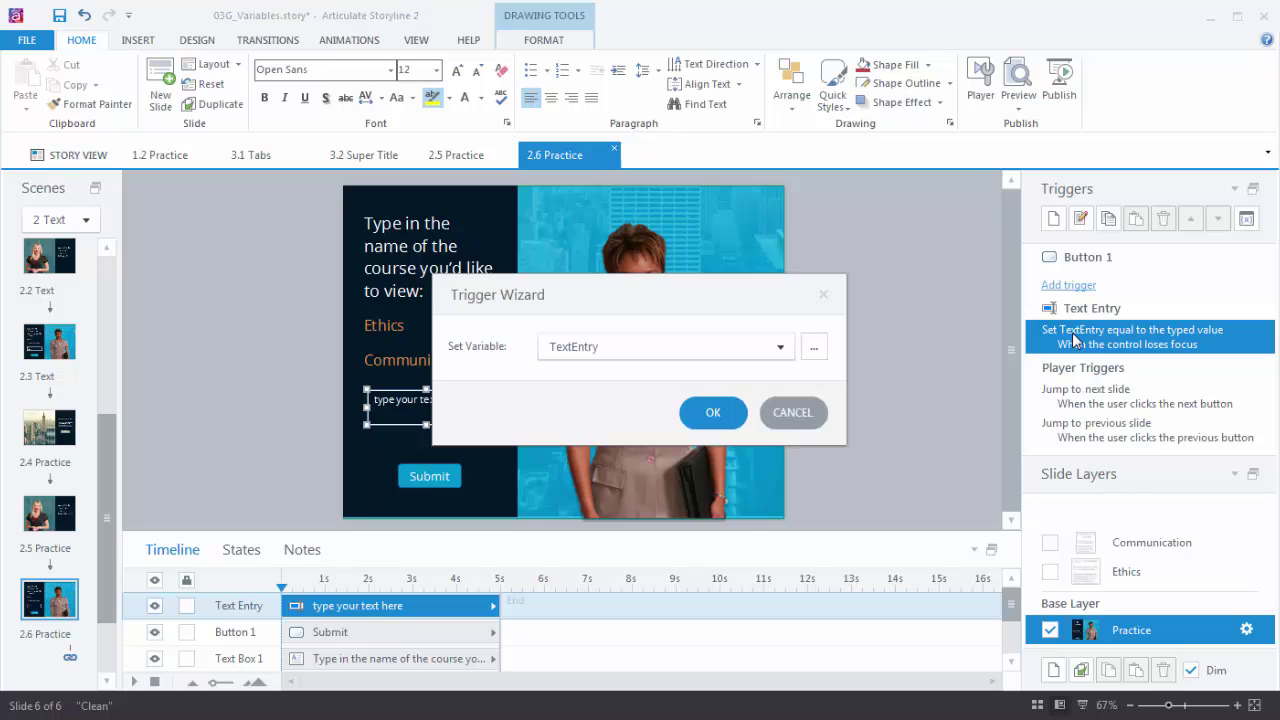
{"action": "left_click", "coordinate": [815, 347]}
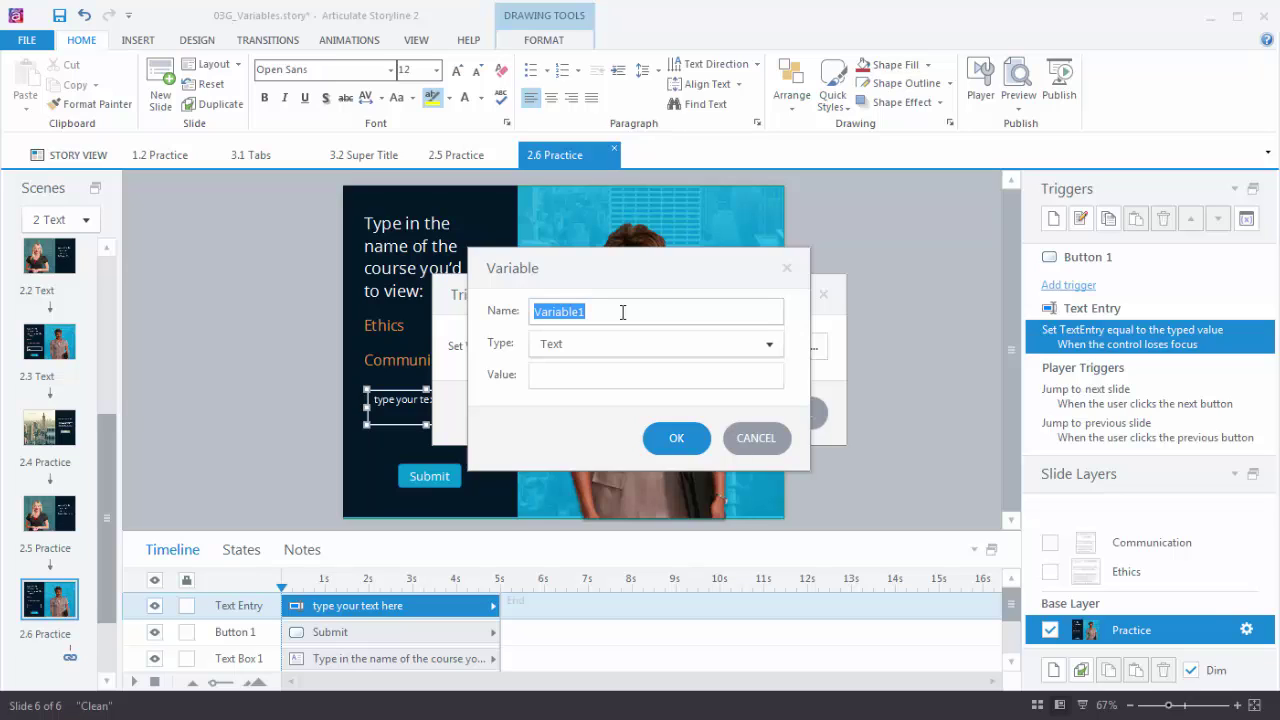
{"action": "type", "text": "WelcomeCourse"}
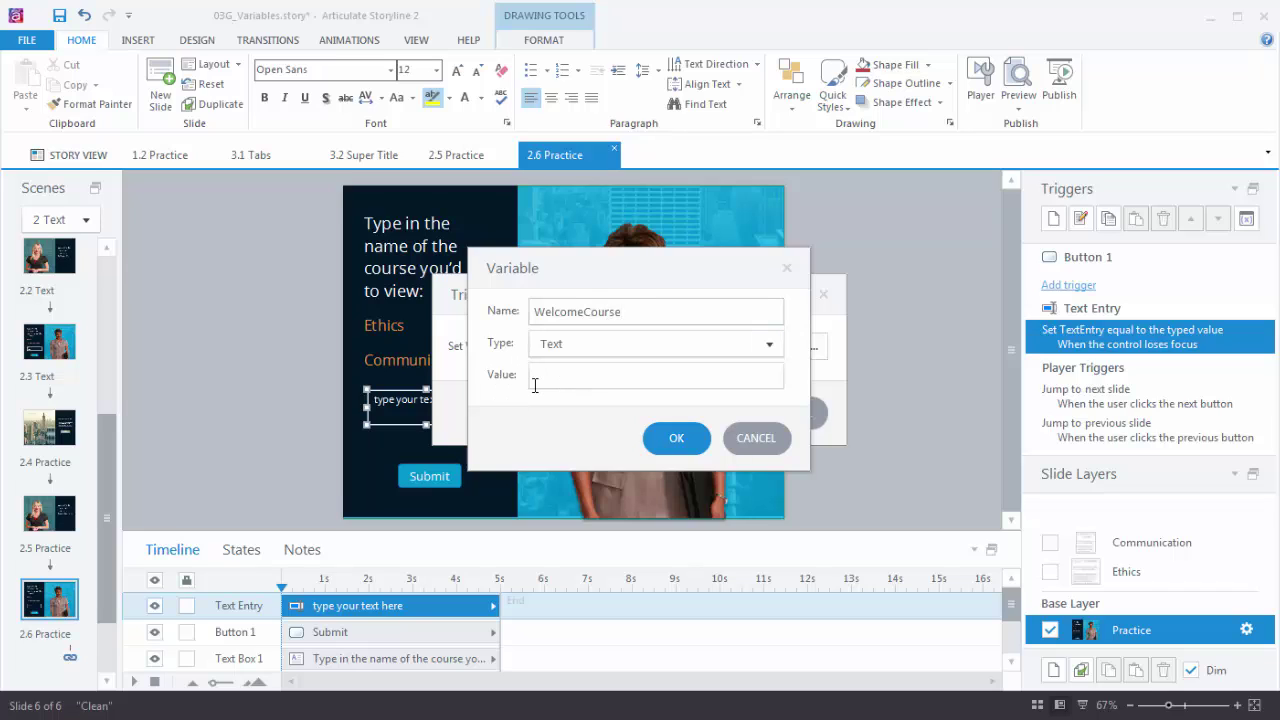
{"action": "left_click", "coordinate": [663, 437]}
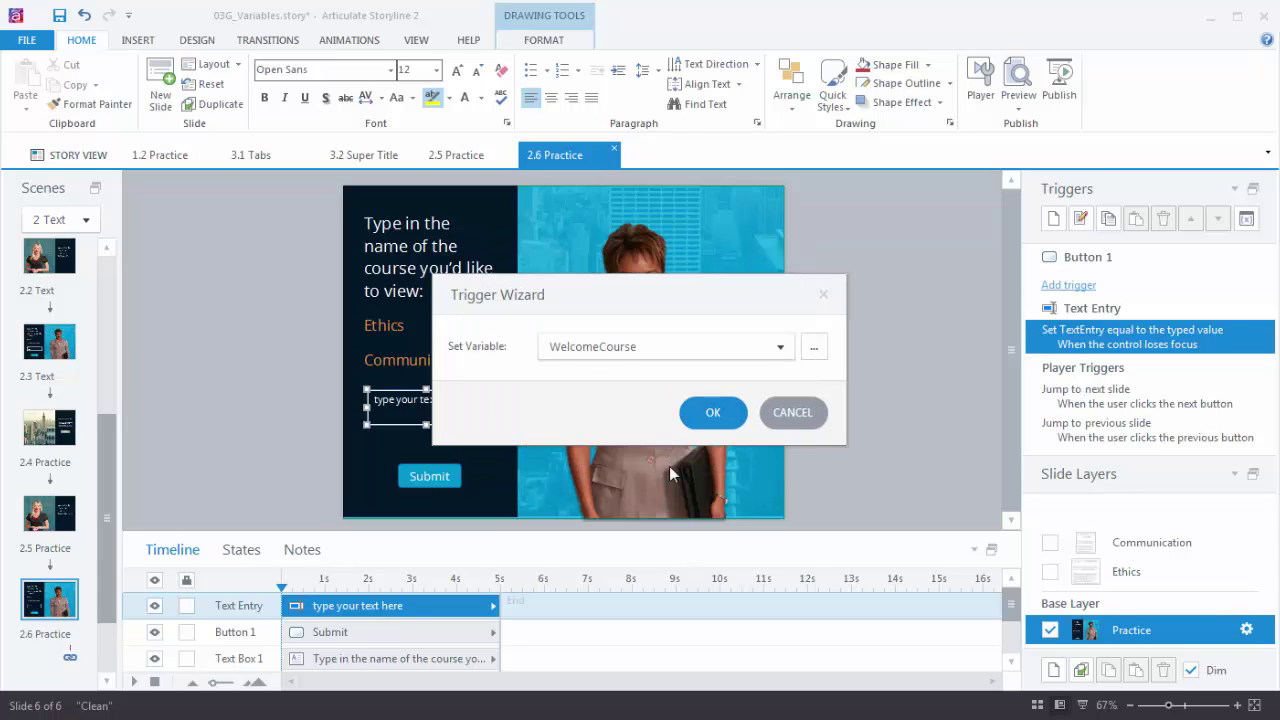
{"action": "left_click", "coordinate": [716, 416]}
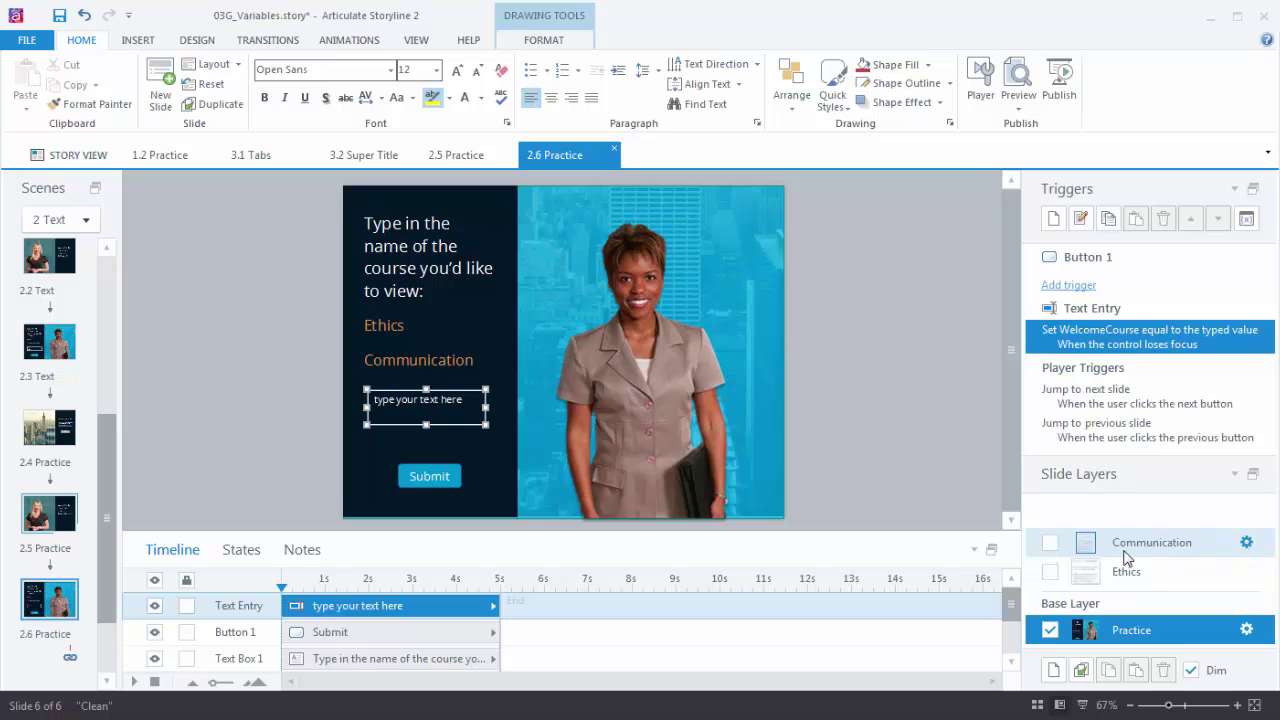
Step: Create a trigger that shows the Communication layer when the WelcomeCourse variable changes
{"action": "left_click", "coordinate": [1053, 218]}
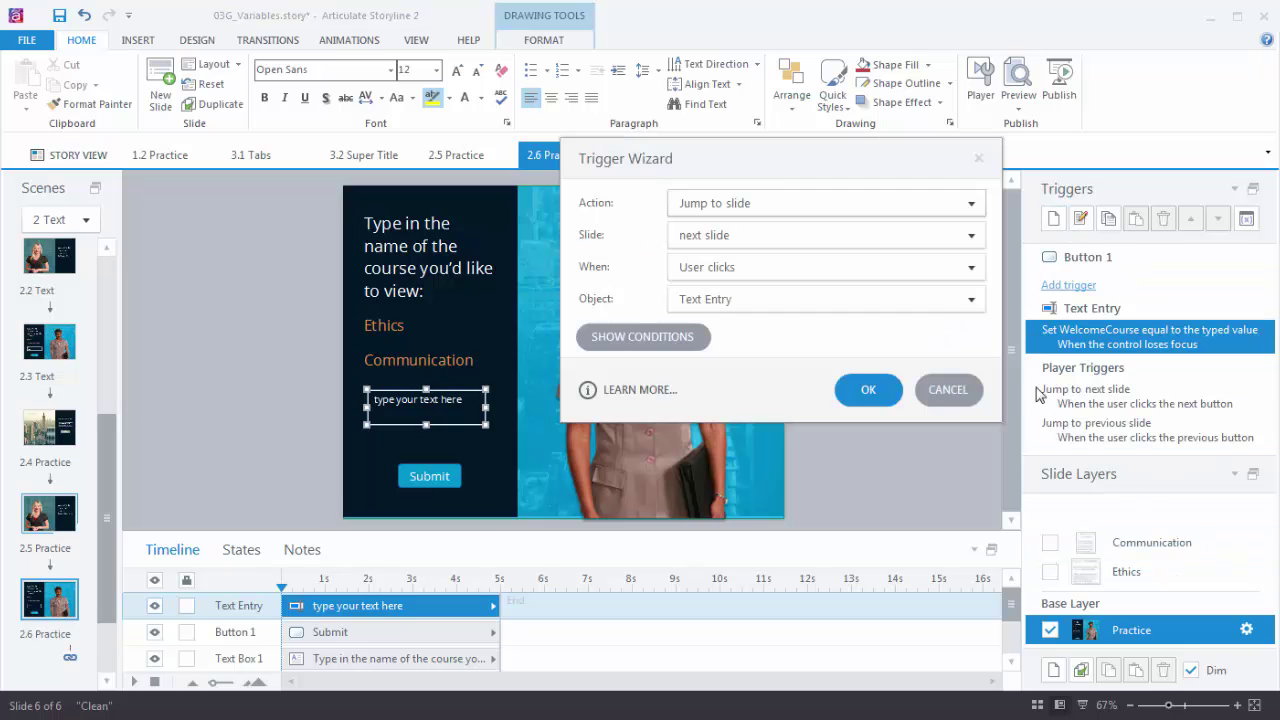
{"action": "left_click", "coordinate": [810, 204]}
{"action": "left_click", "coordinate": [734, 278]}
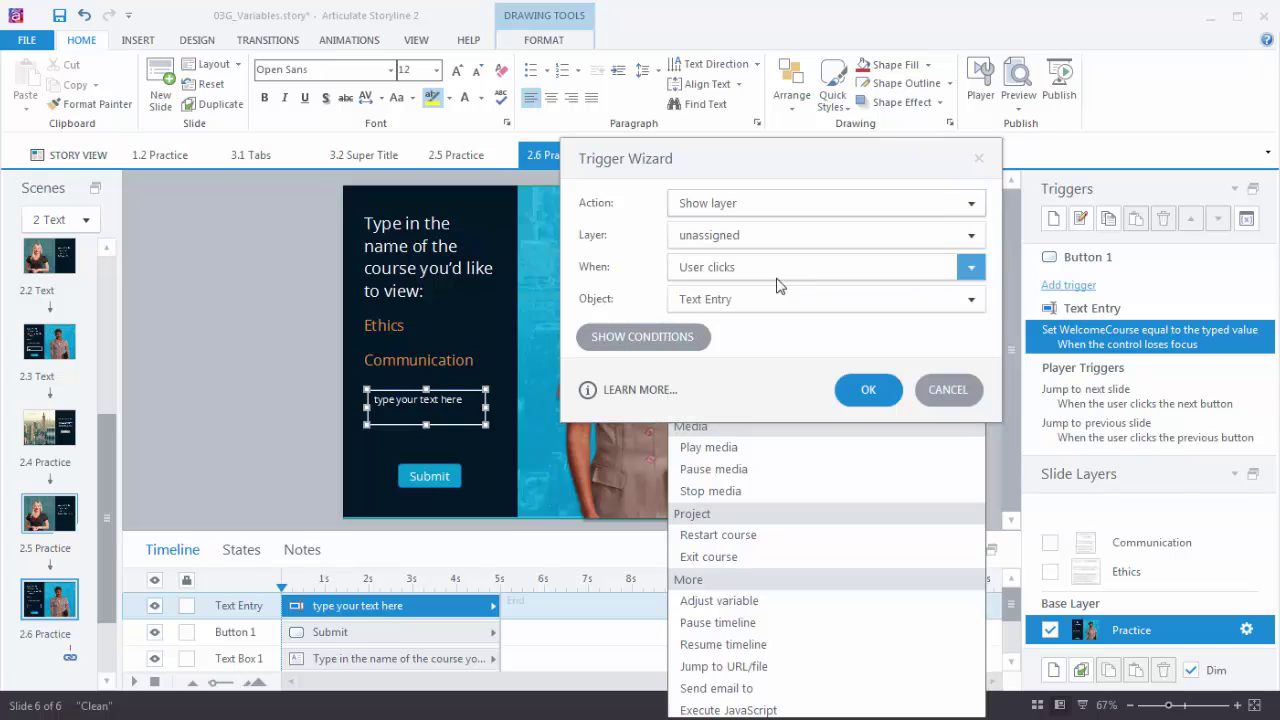
{"action": "left_click", "coordinate": [723, 236]}
{"action": "left_click", "coordinate": [770, 284]}
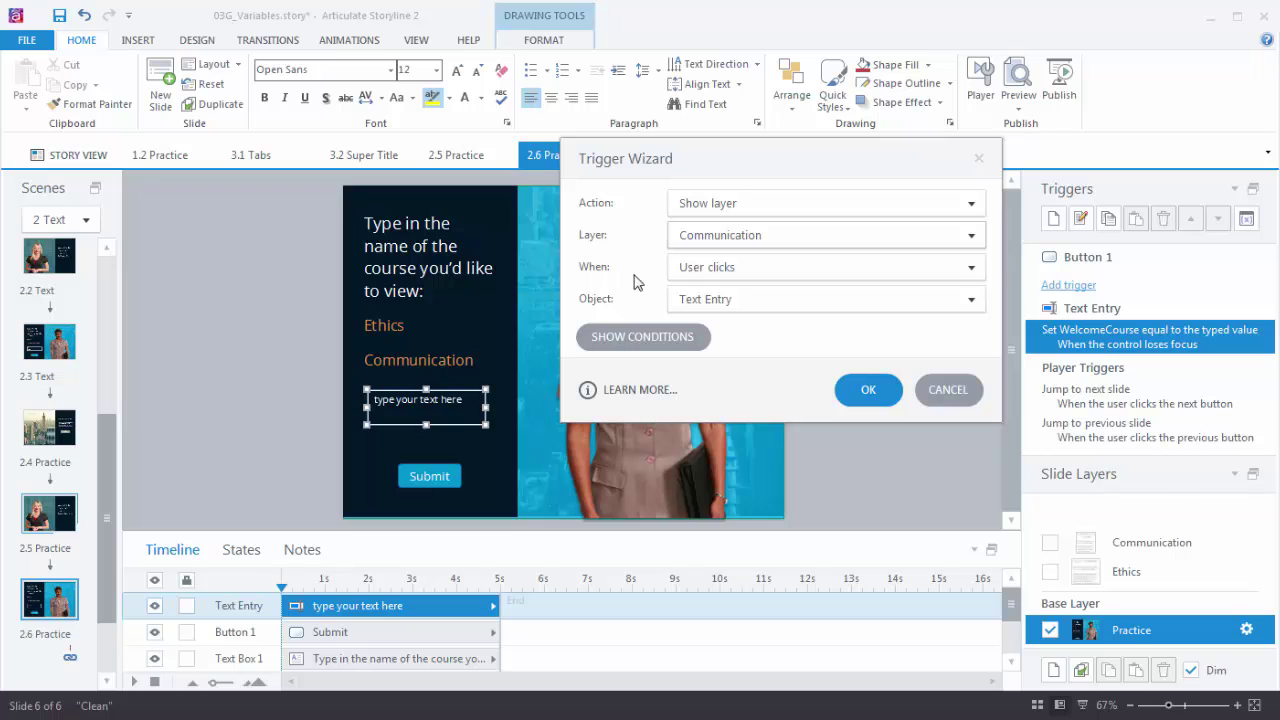
{"action": "left_click", "coordinate": [968, 267]}
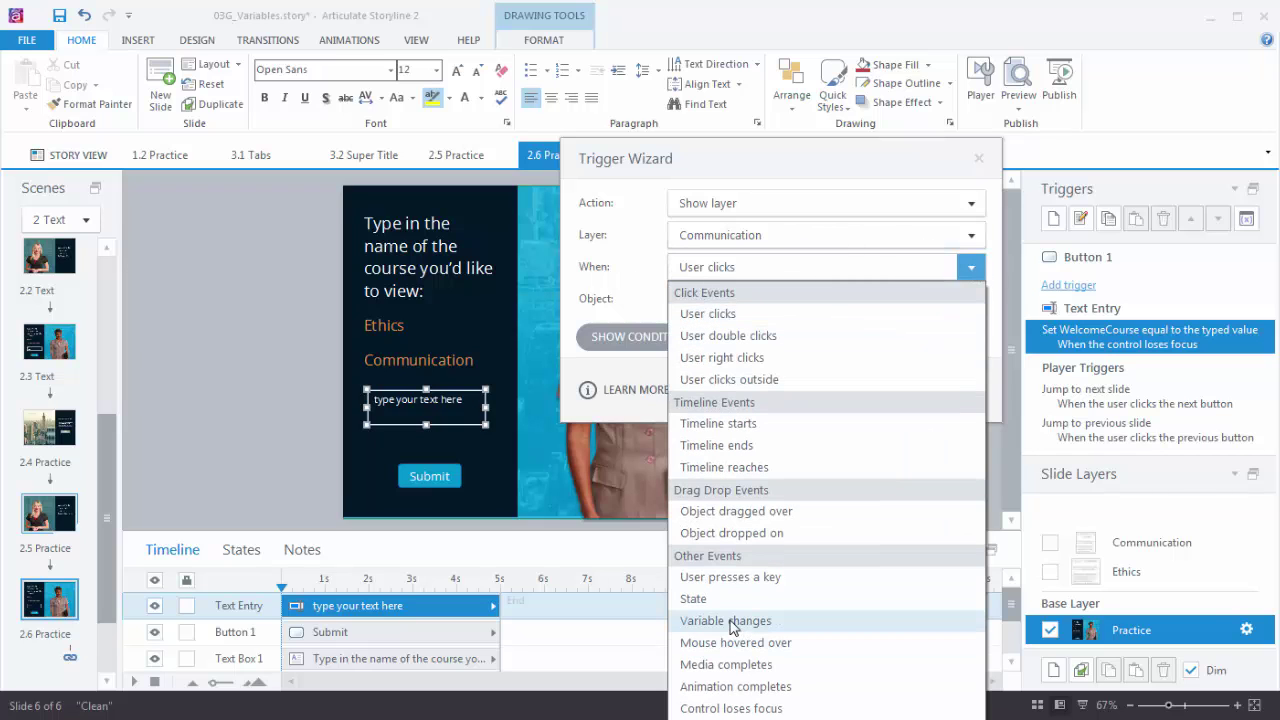
{"action": "left_click", "coordinate": [733, 624]}
{"action": "left_click", "coordinate": [718, 302]}
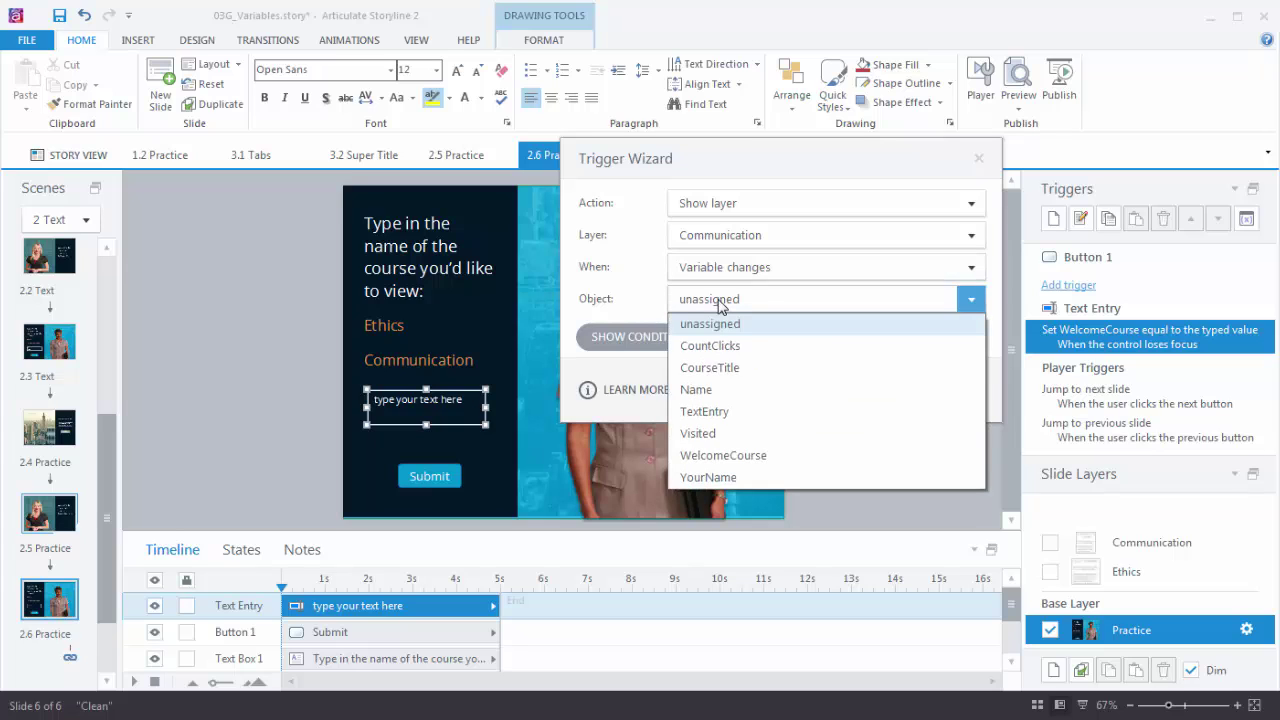
{"action": "left_click", "coordinate": [713, 463]}
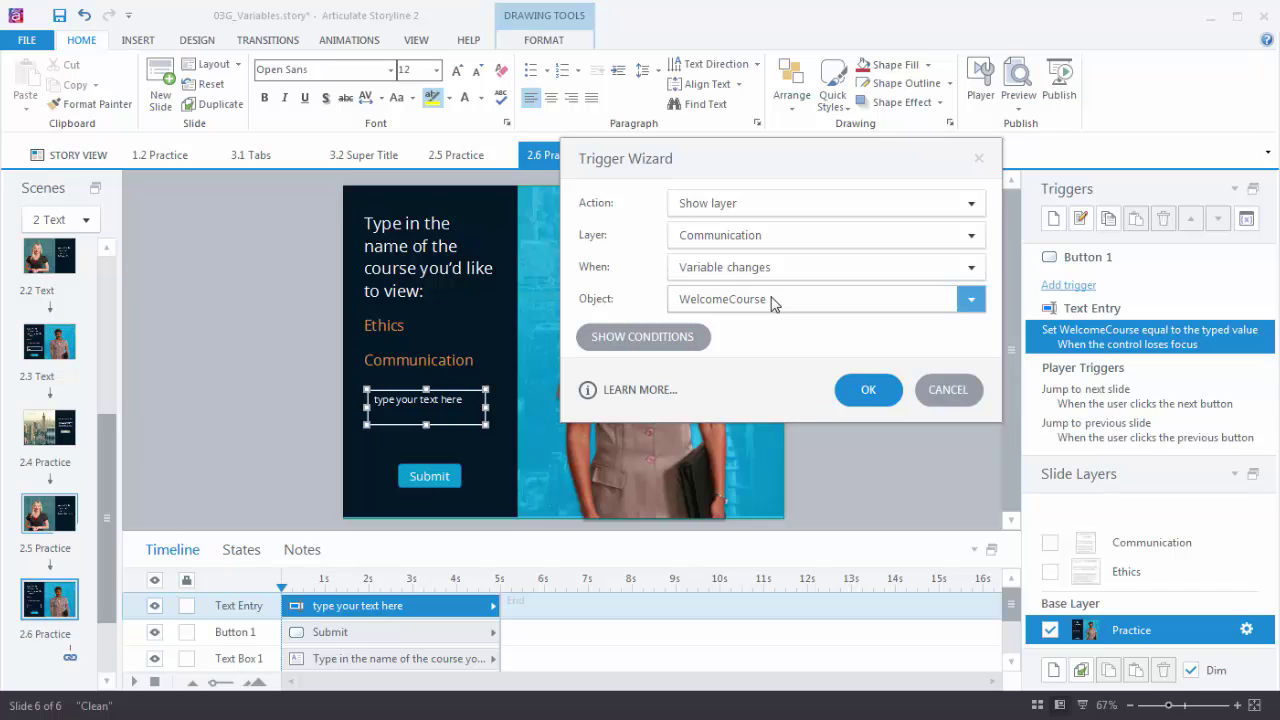
Step: Add the condition WelcomeCourse == Equal to (ignore case) the value communication, and save the trigger
{"action": "left_click", "coordinate": [644, 337]}
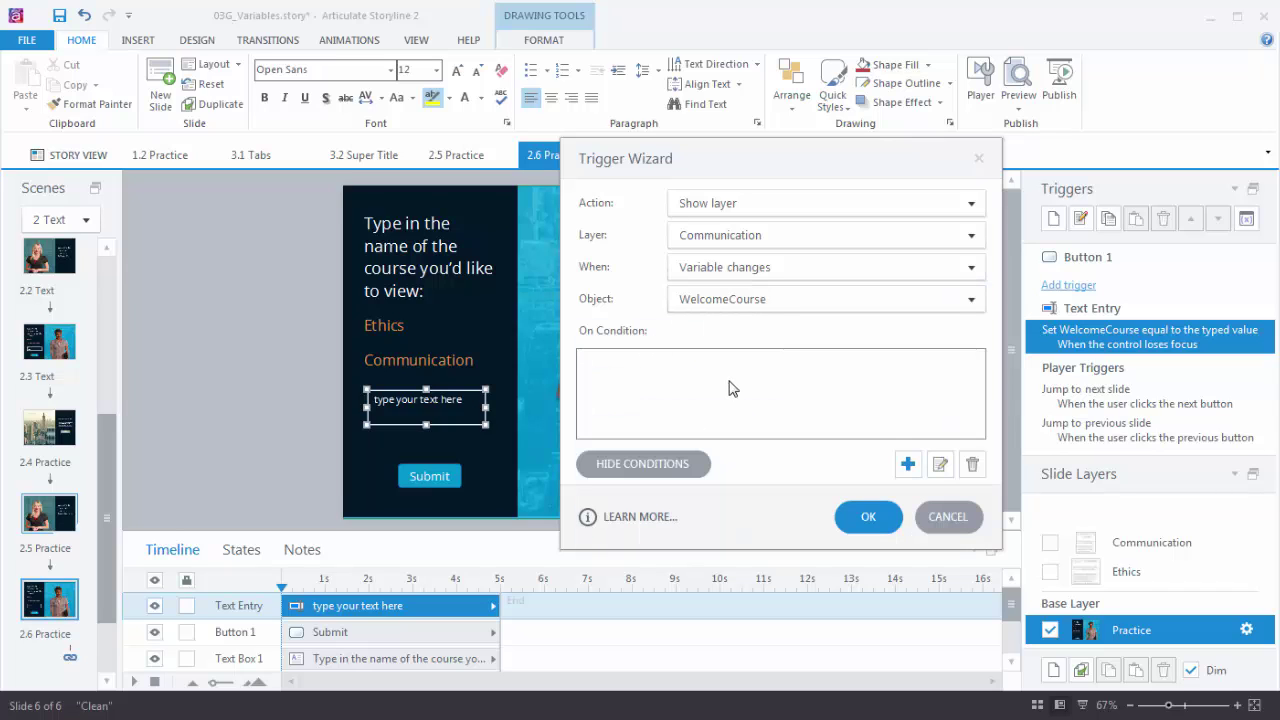
{"action": "left_click", "coordinate": [910, 466]}
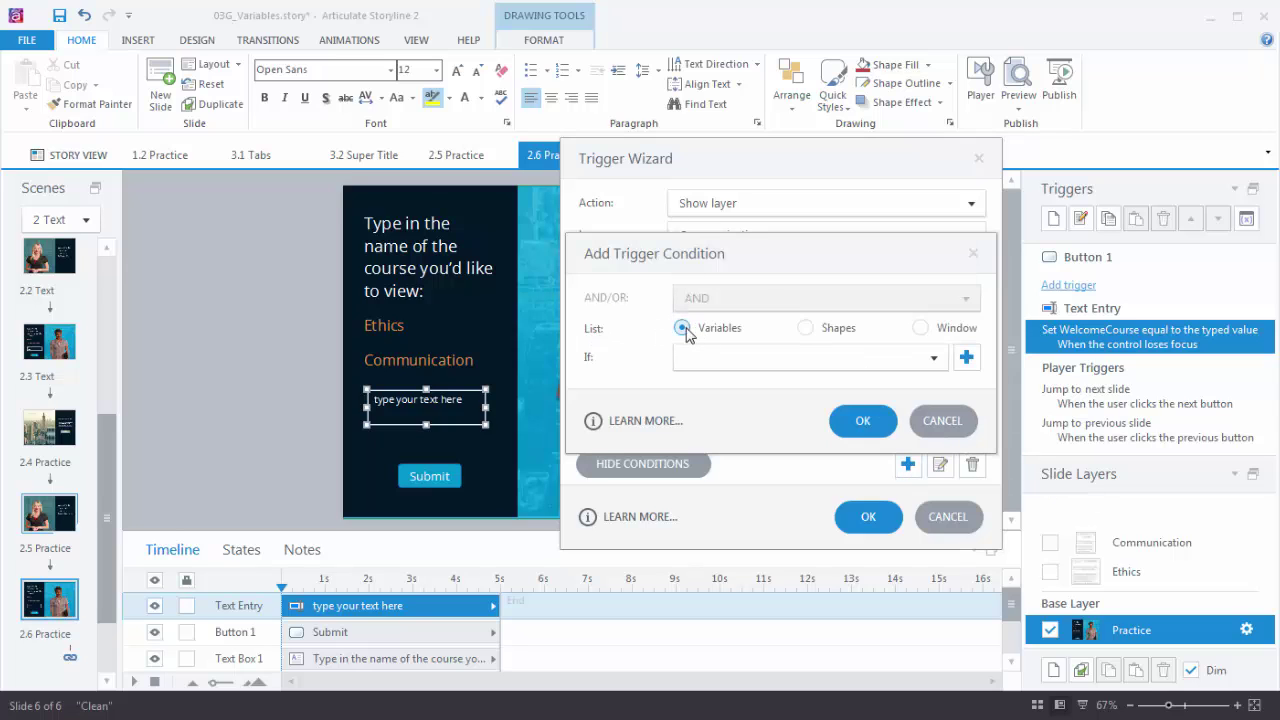
{"action": "left_click", "coordinate": [934, 357]}
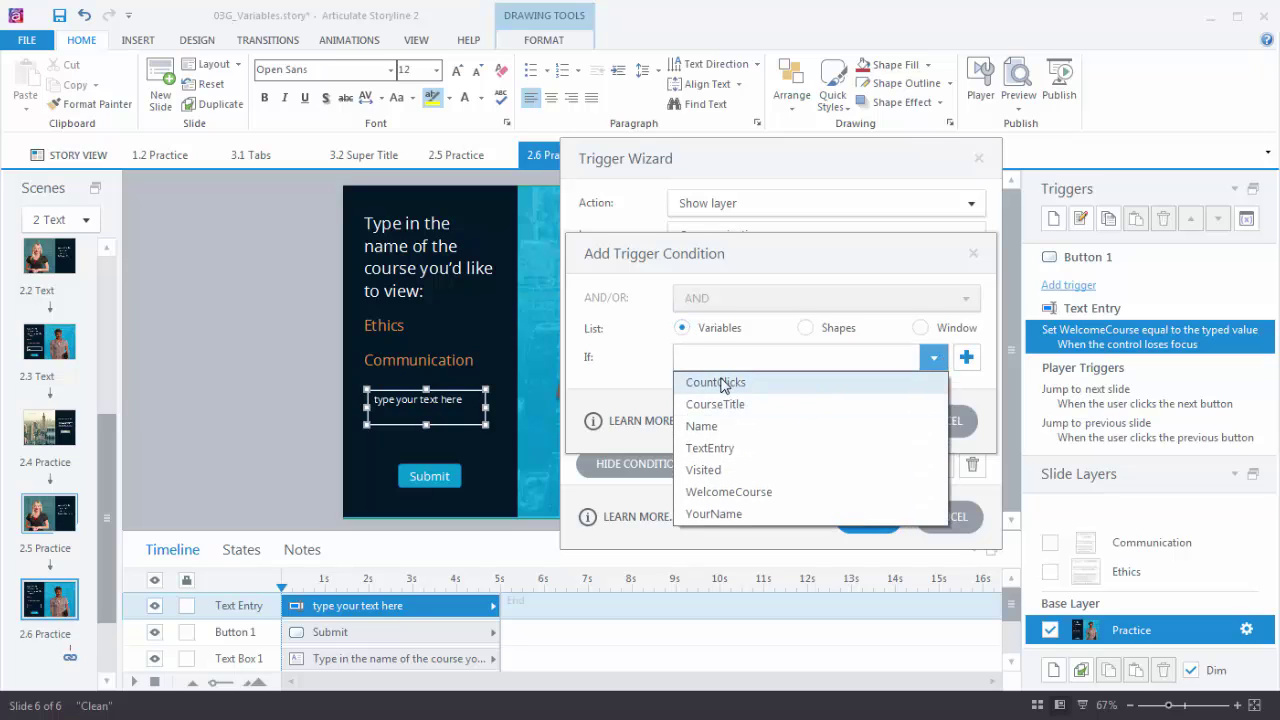
{"action": "left_click", "coordinate": [712, 492]}
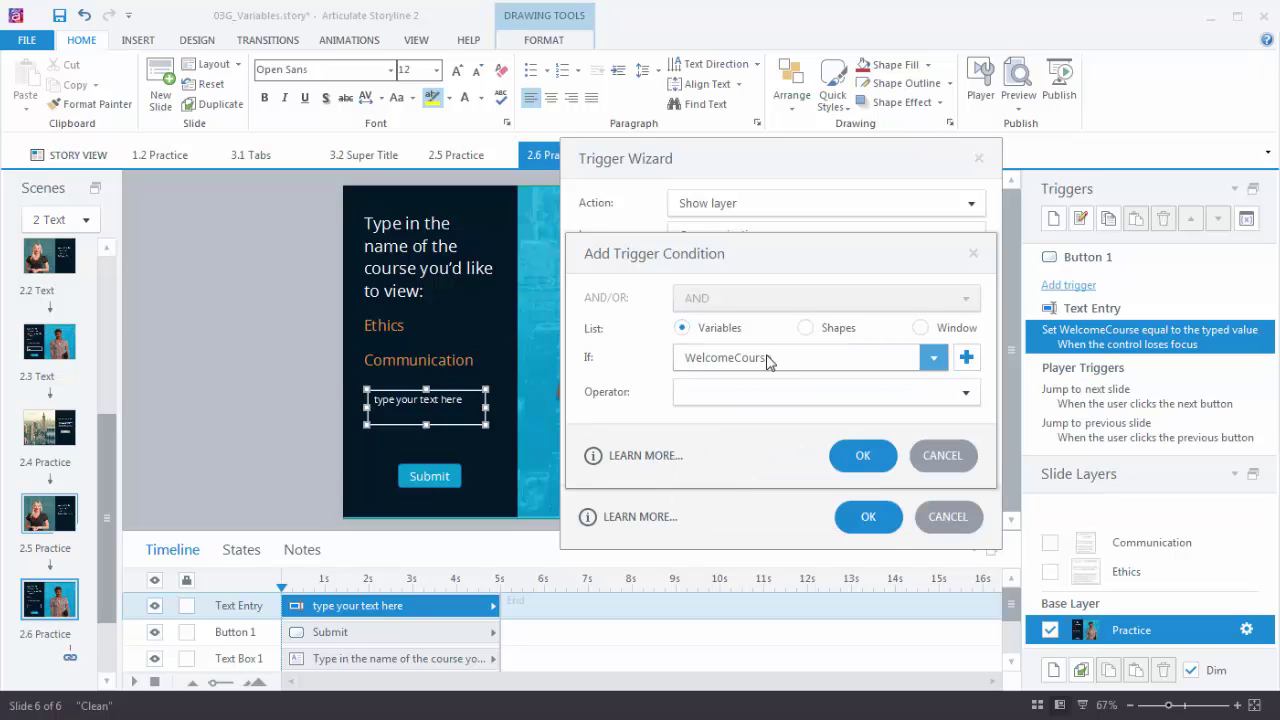
{"action": "left_click", "coordinate": [966, 392]}
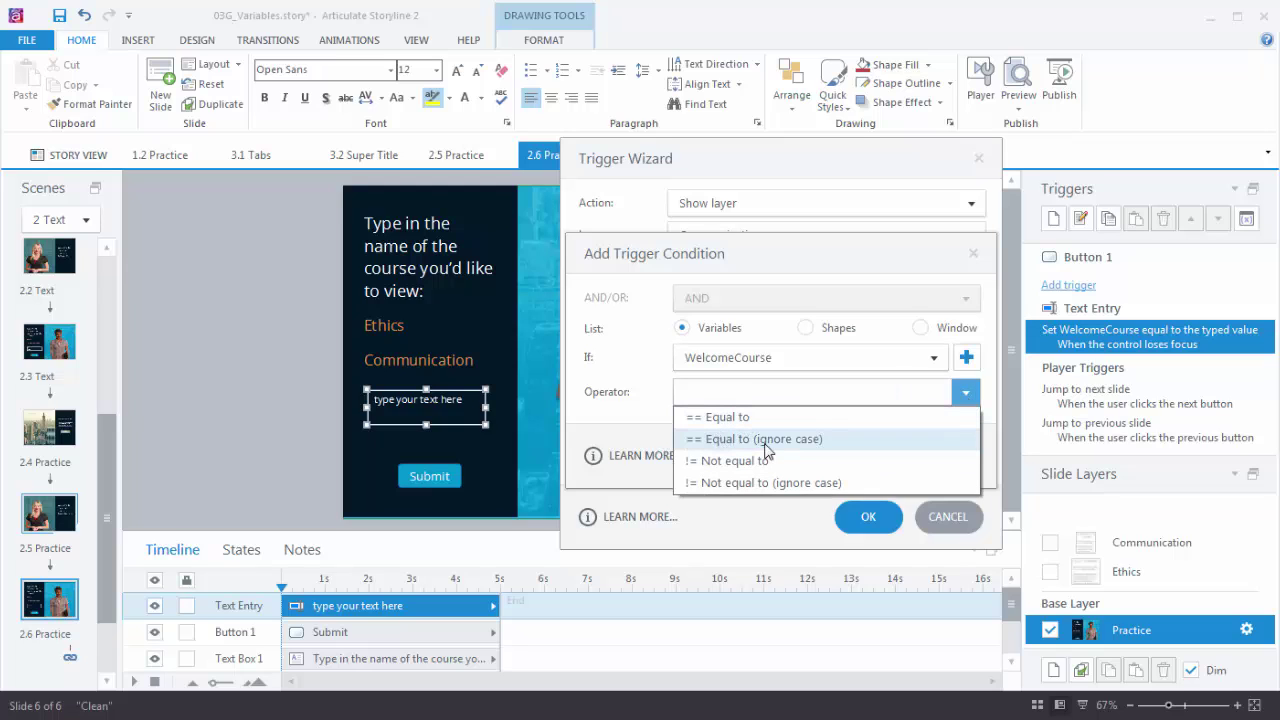
{"action": "left_click", "coordinate": [737, 440]}
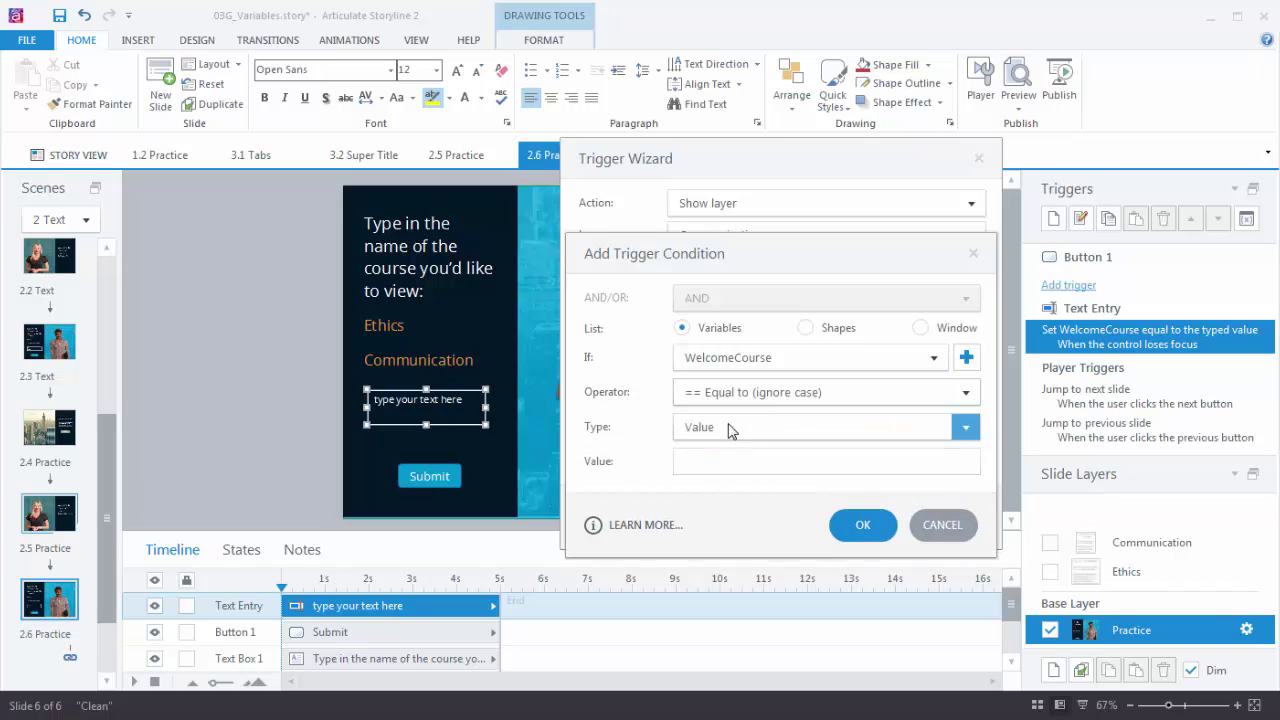
{"action": "left_click", "coordinate": [688, 455]}
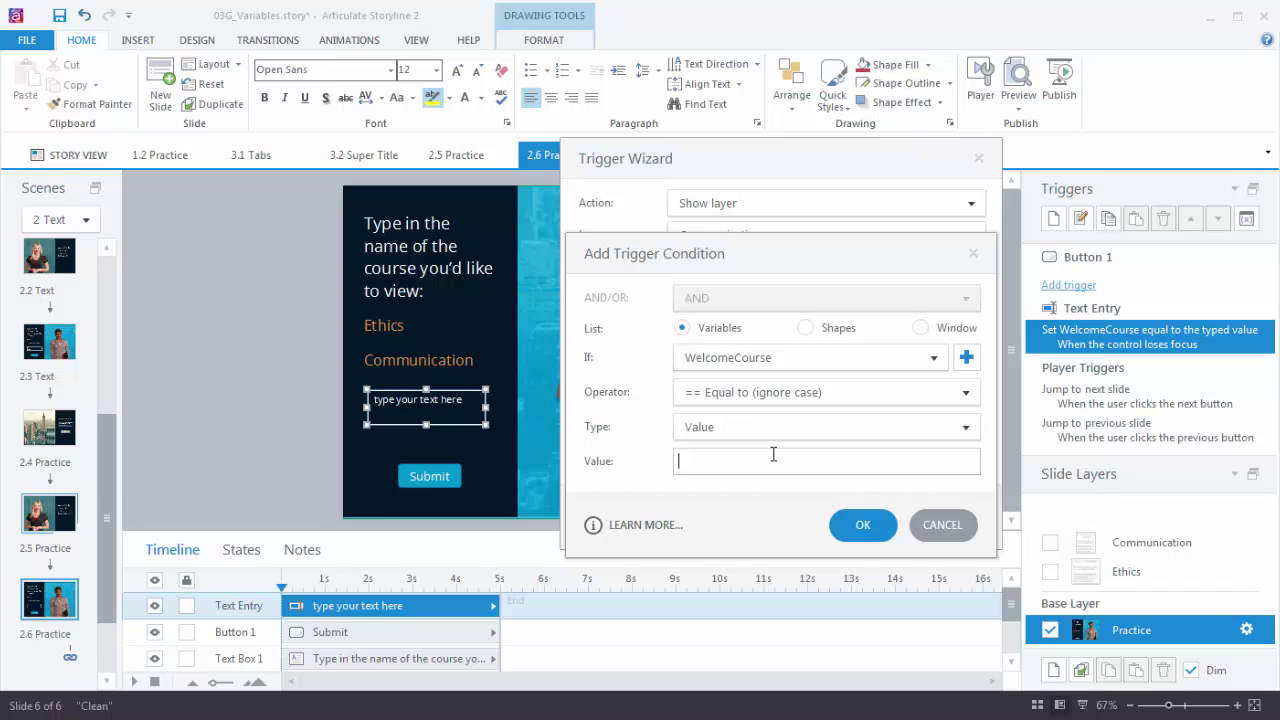
{"action": "type", "text": "communication"}
{"action": "left_click", "coordinate": [860, 526]}
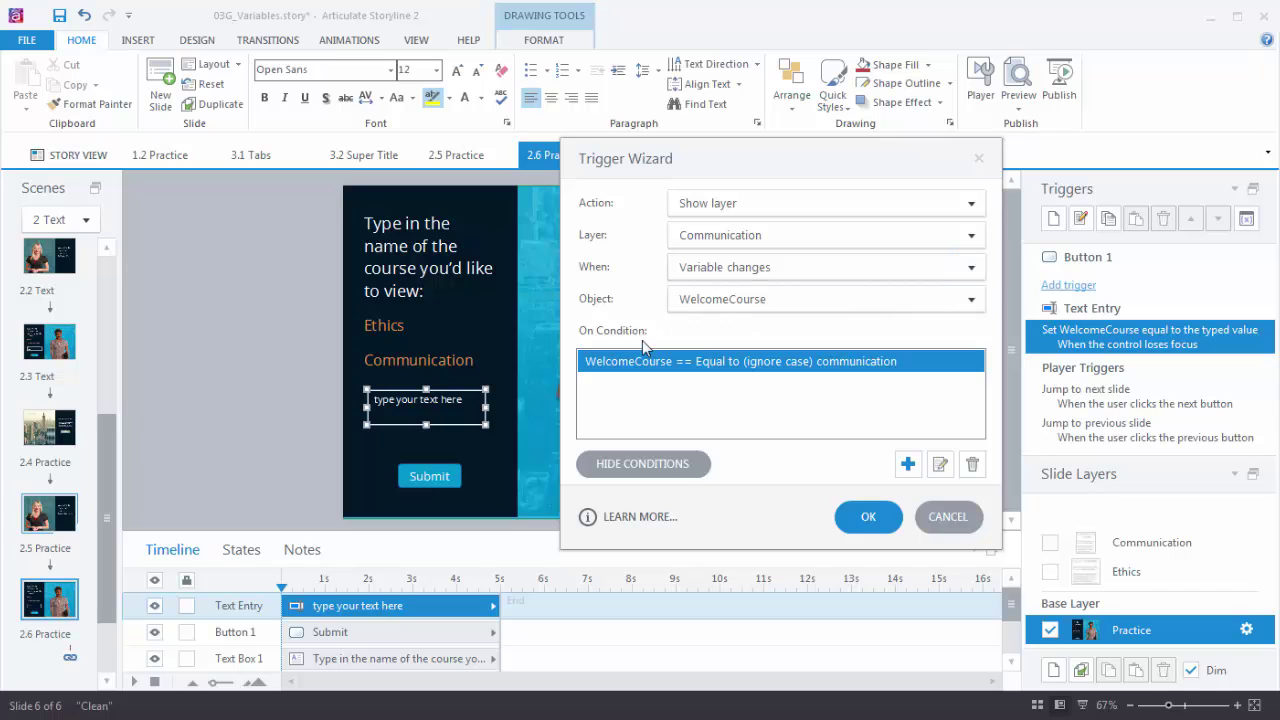
{"action": "left_click", "coordinate": [622, 364]}
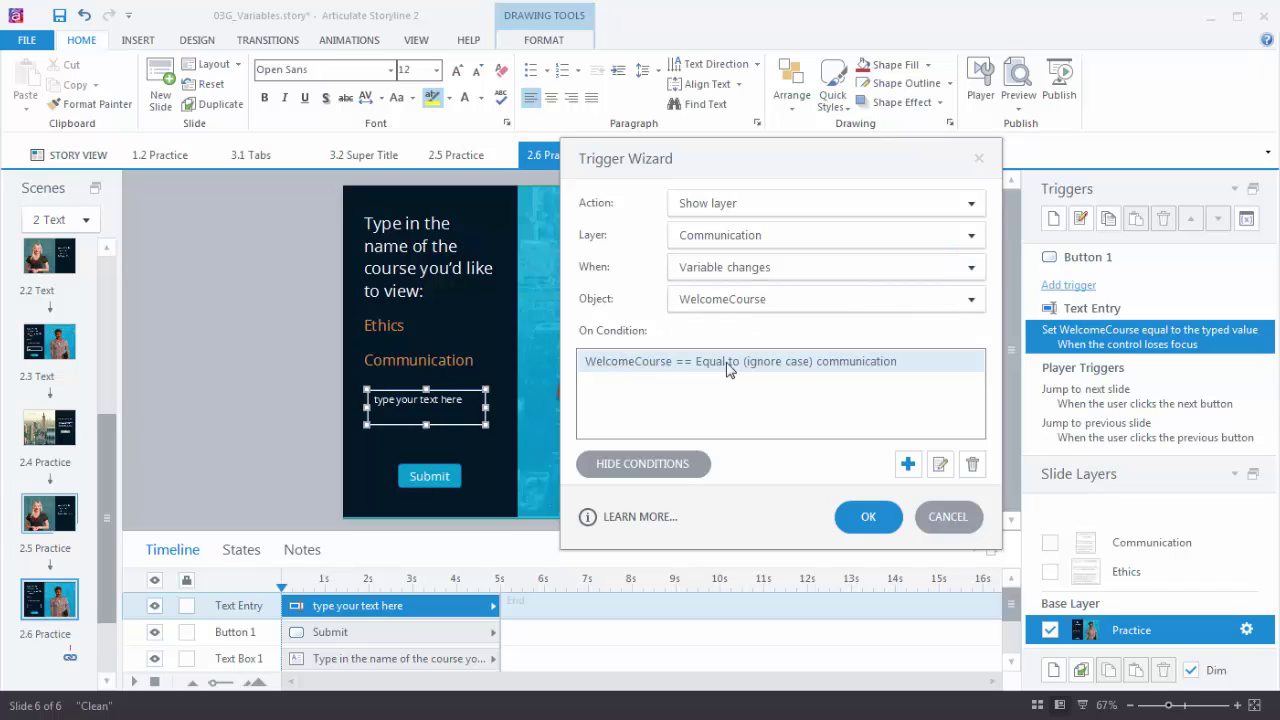
{"action": "left_click", "coordinate": [868, 517]}
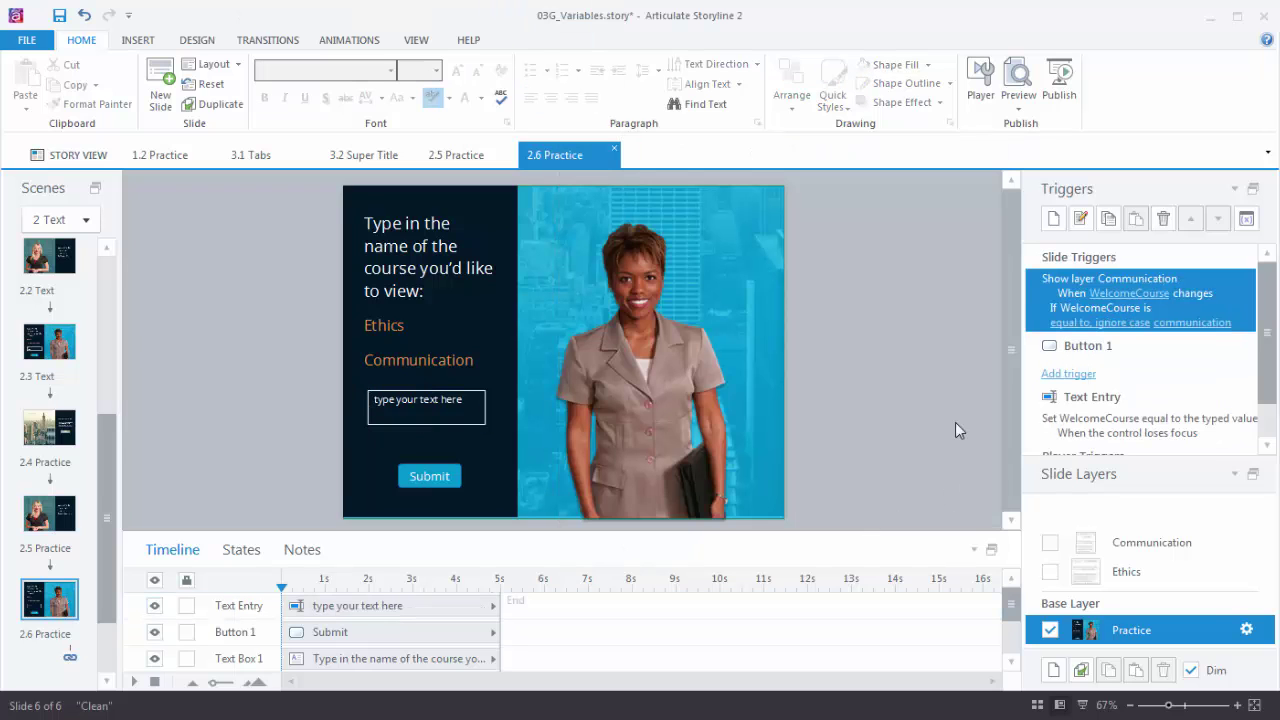
Step: Preview this slide, test the entry field with a non-matching word and with "communication", submit, and close the preview
{"action": "left_click", "coordinate": [1019, 107]}
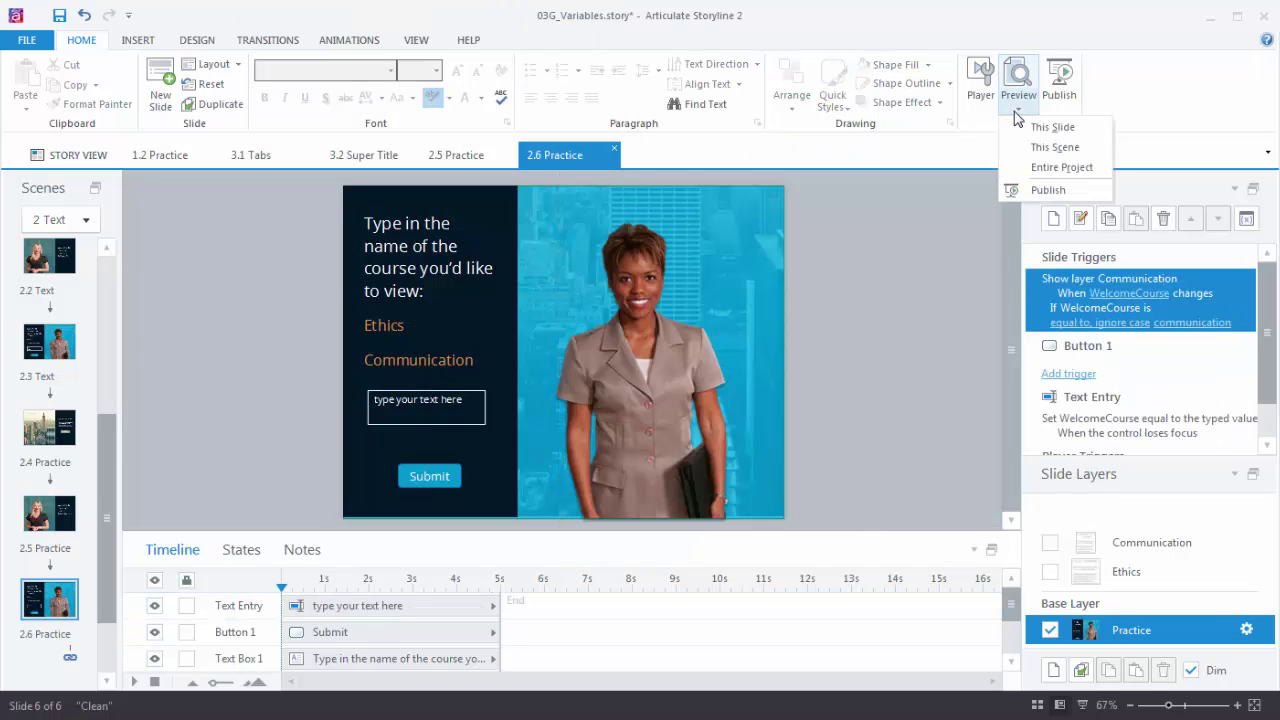
{"action": "left_click", "coordinate": [1045, 128]}
{"action": "left_click", "coordinate": [392, 485]}
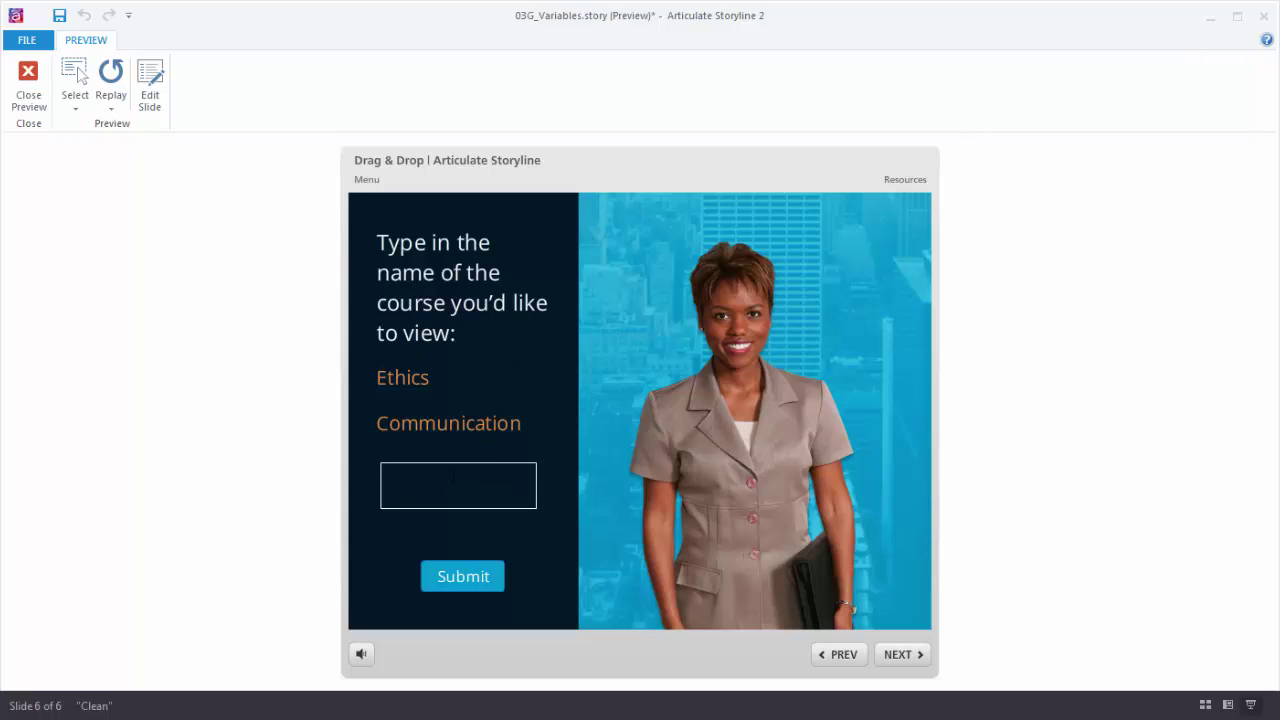
{"action": "type", "text": "tom"}
{"action": "double_click", "coordinate": [443, 481]}
{"action": "type", "text": "communication"}
{"action": "left_click", "coordinate": [466, 585]}
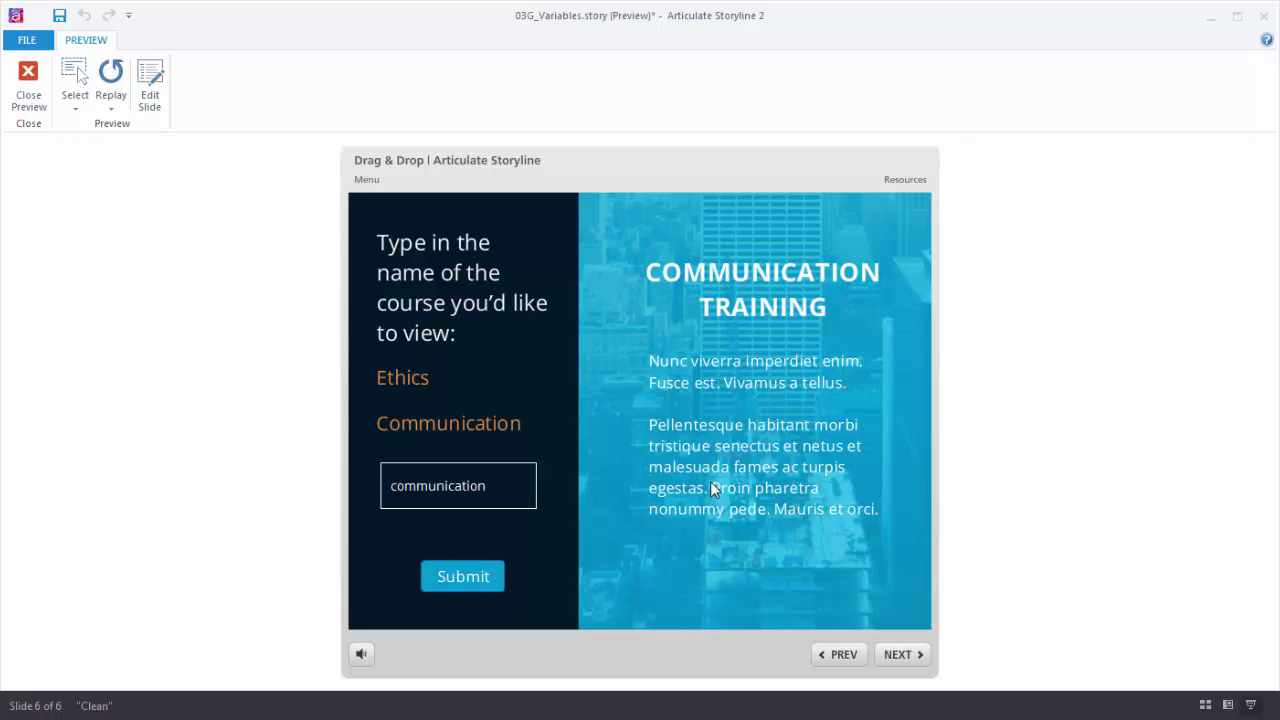
{"action": "left_click", "coordinate": [28, 82]}
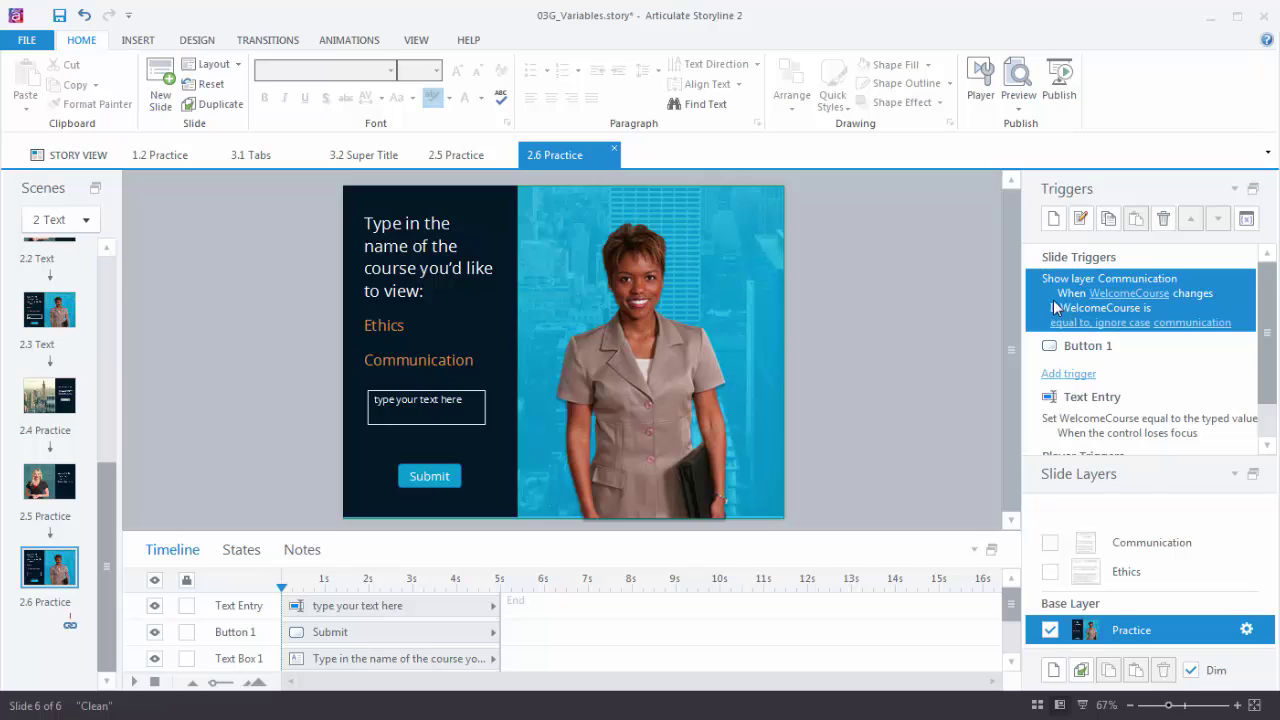
Step: Duplicate the Show layer Communication trigger and set the copy to show the Ethics layer
{"action": "left_click", "coordinate": [1108, 218]}
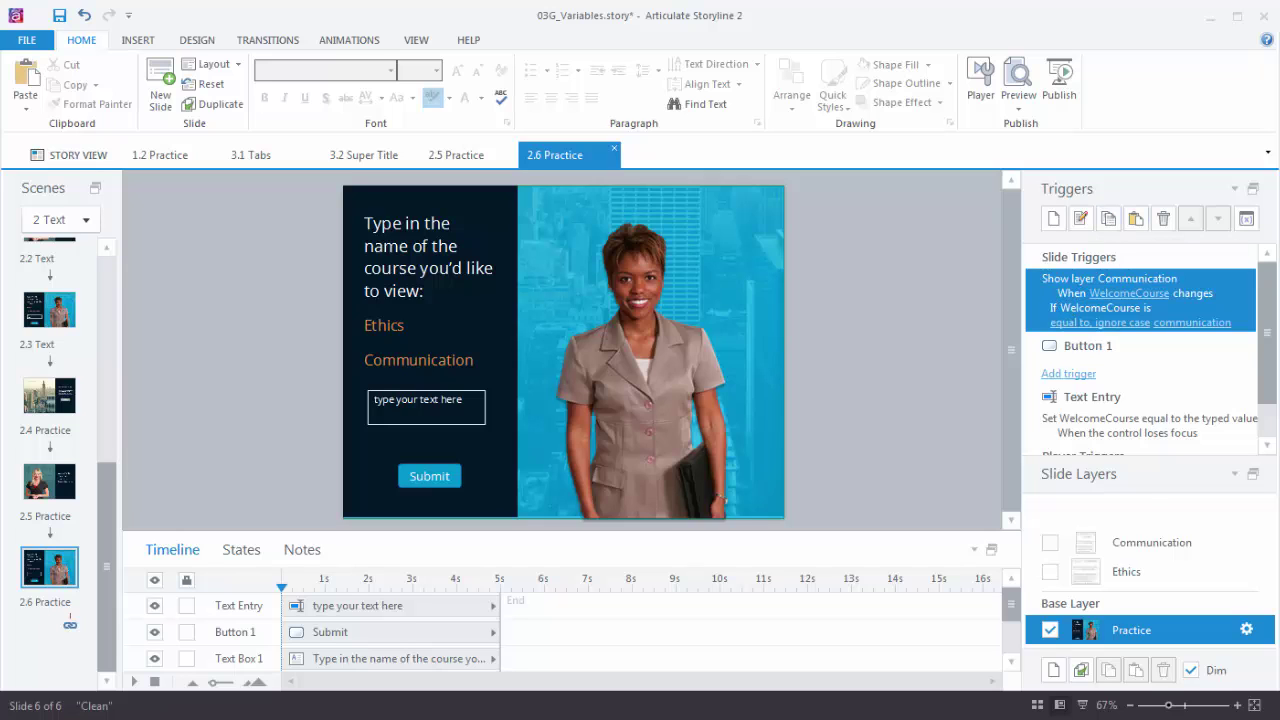
{"action": "left_click", "coordinate": [1135, 218]}
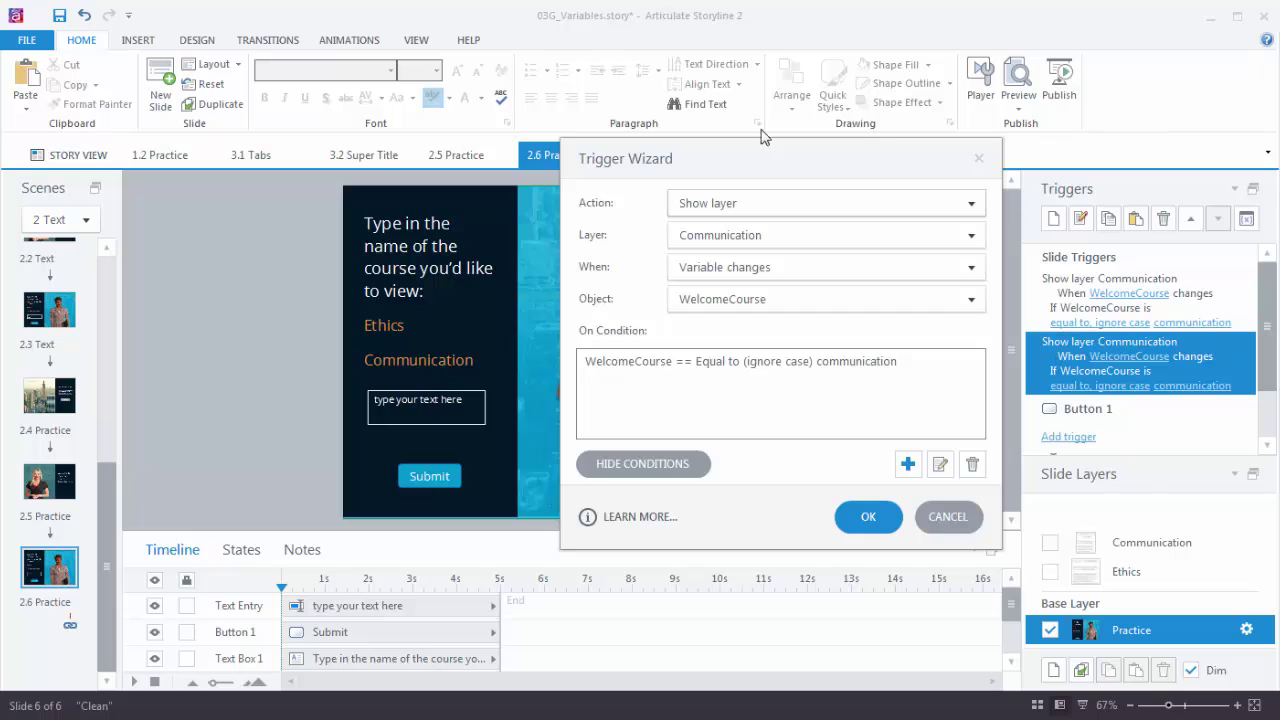
{"action": "left_click", "coordinate": [710, 236]}
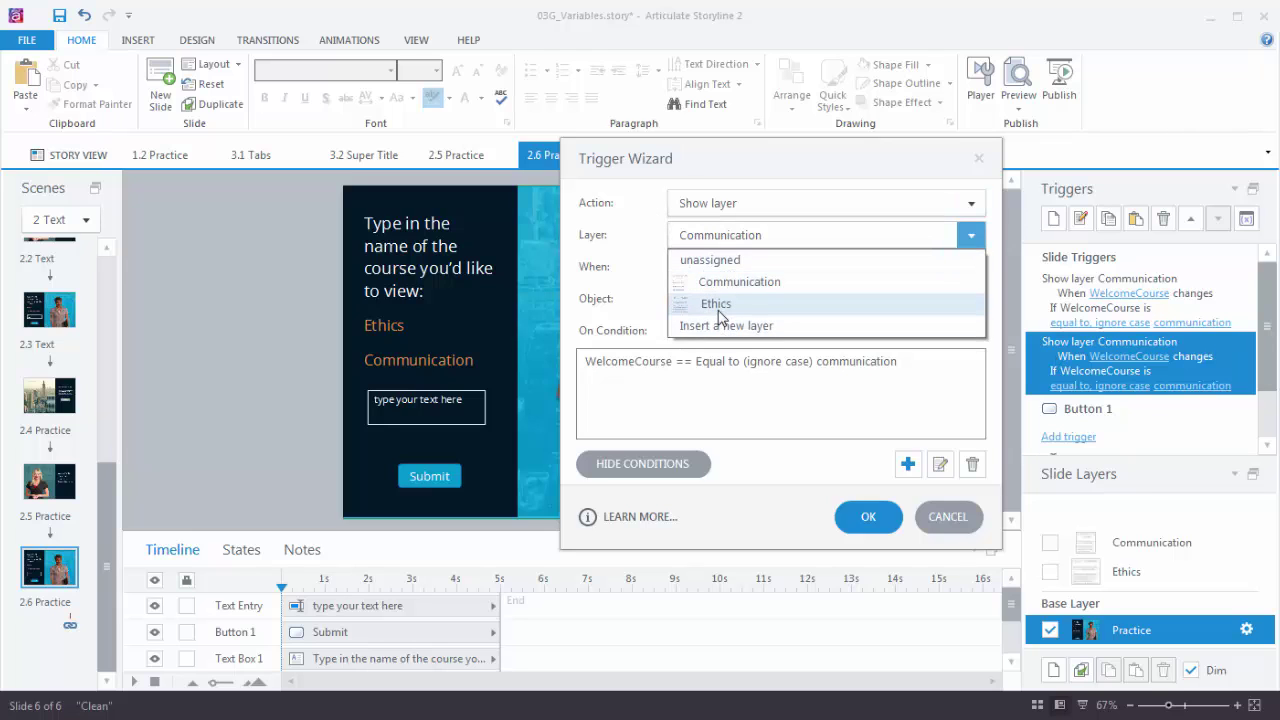
{"action": "left_click", "coordinate": [728, 304]}
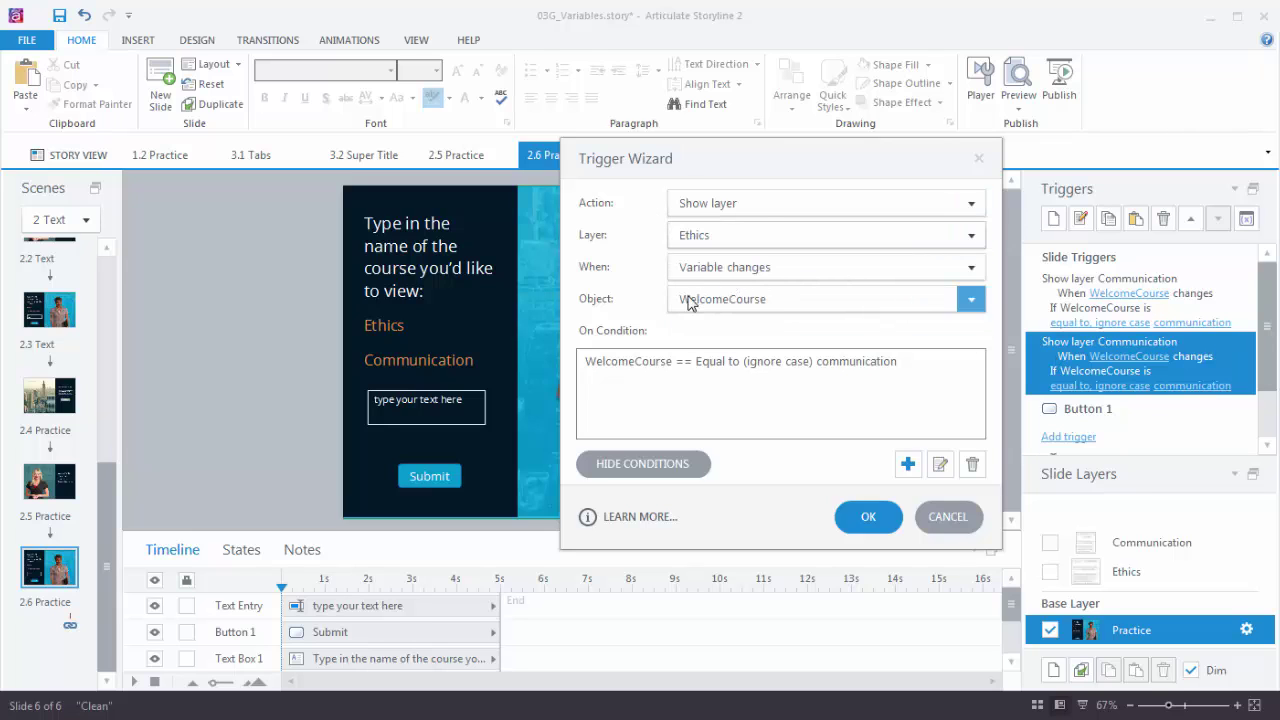
Step: Change the copied trigger's WelcomeCourse condition value to ethics and save the trigger
{"action": "double_click", "coordinate": [651, 366]}
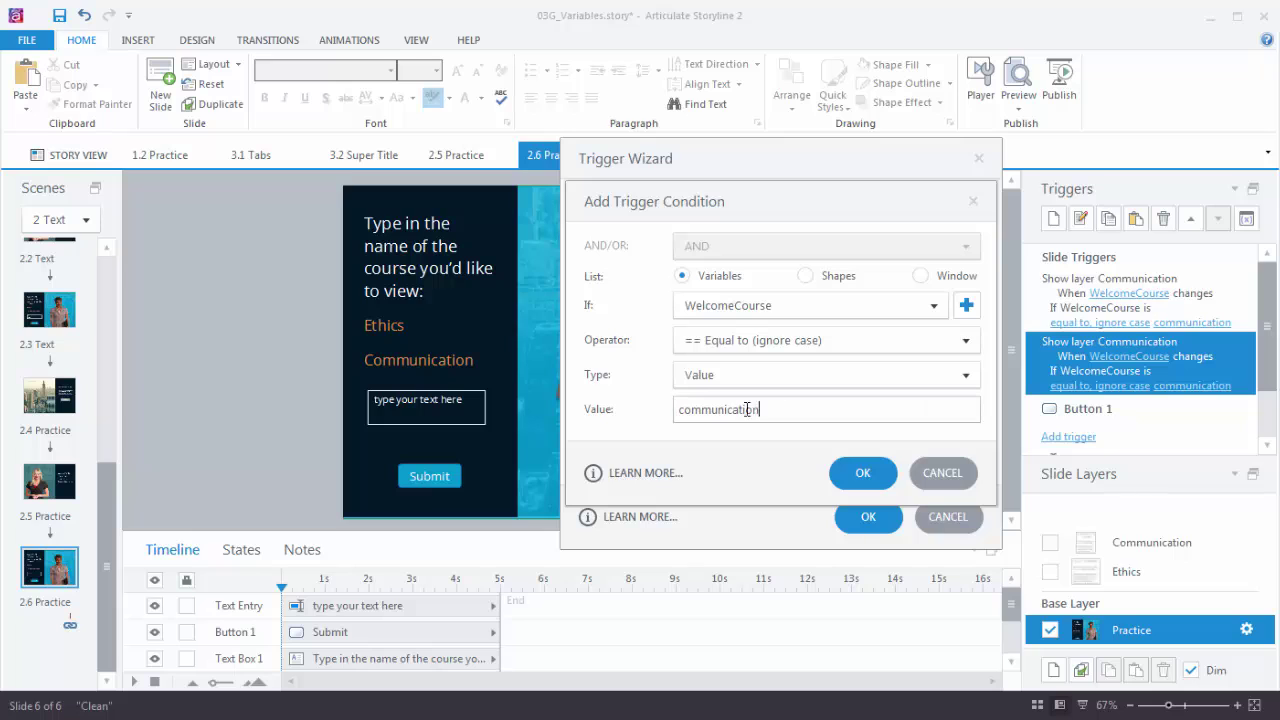
{"action": "left_click_drag", "start_coordinate": [757, 410], "coordinate": [631, 413]}
{"action": "type", "text": "e"}
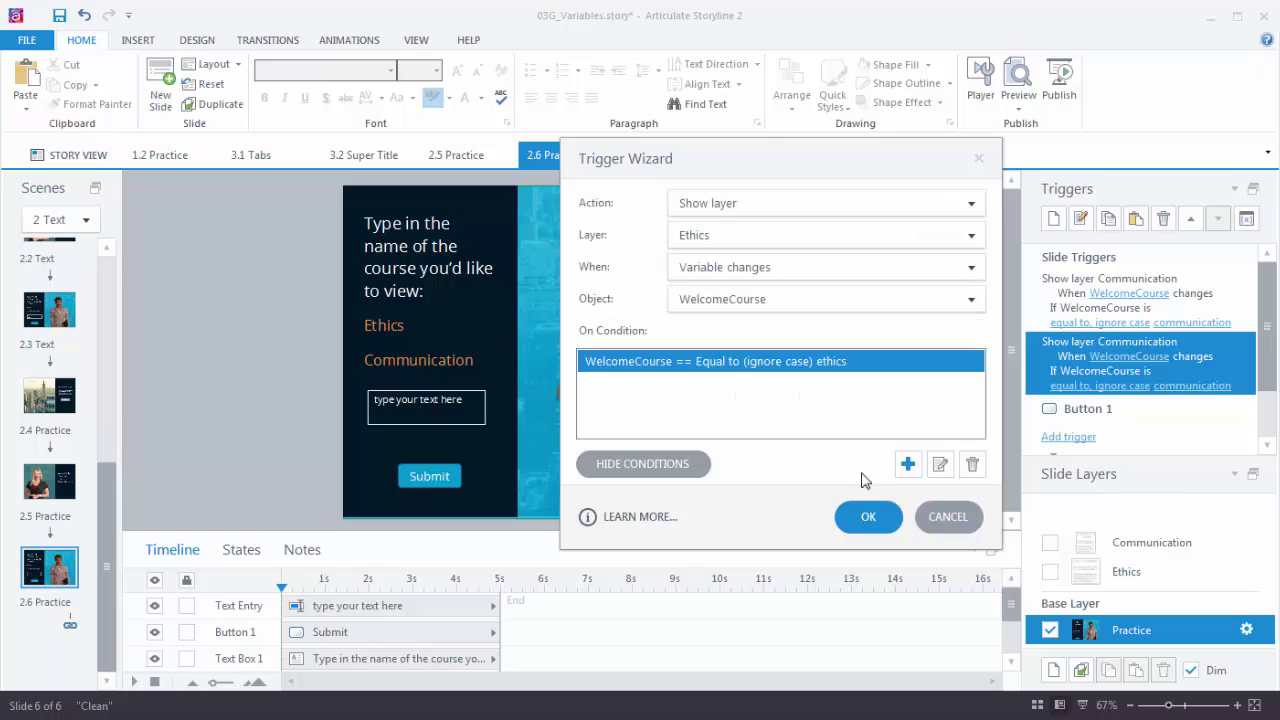
{"action": "left_click", "coordinate": [866, 476]}
{"action": "left_click", "coordinate": [866, 517]}
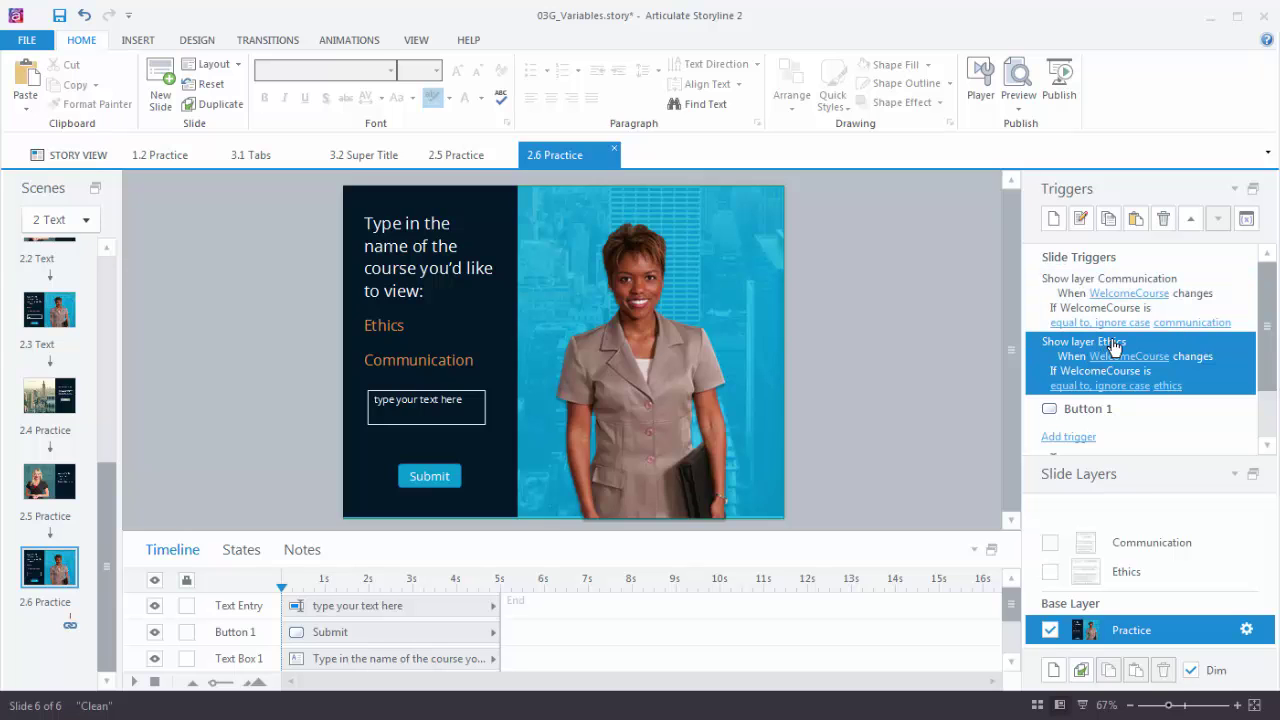
Step: Preview the slide and test the course entry field by submitting "ethics" and then "communication"
{"action": "left_click", "coordinate": [1018, 100]}
{"action": "left_click", "coordinate": [1060, 130]}
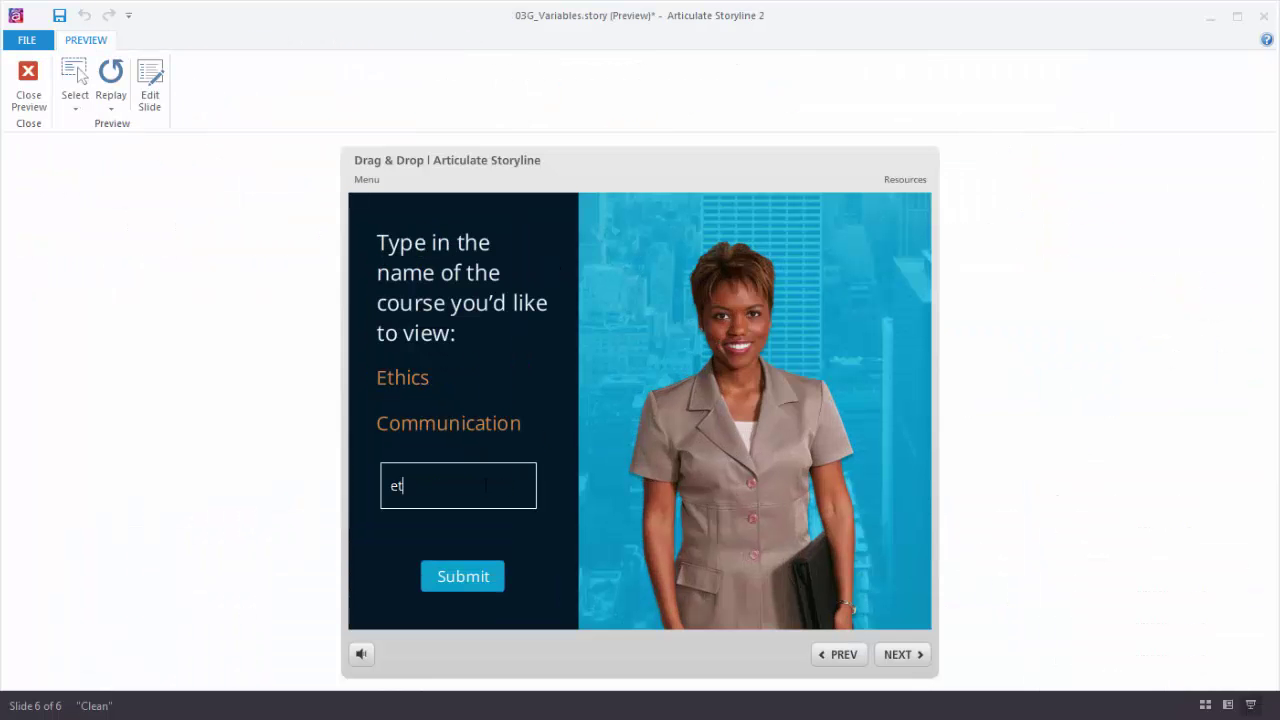
{"action": "left_click", "coordinate": [471, 579]}
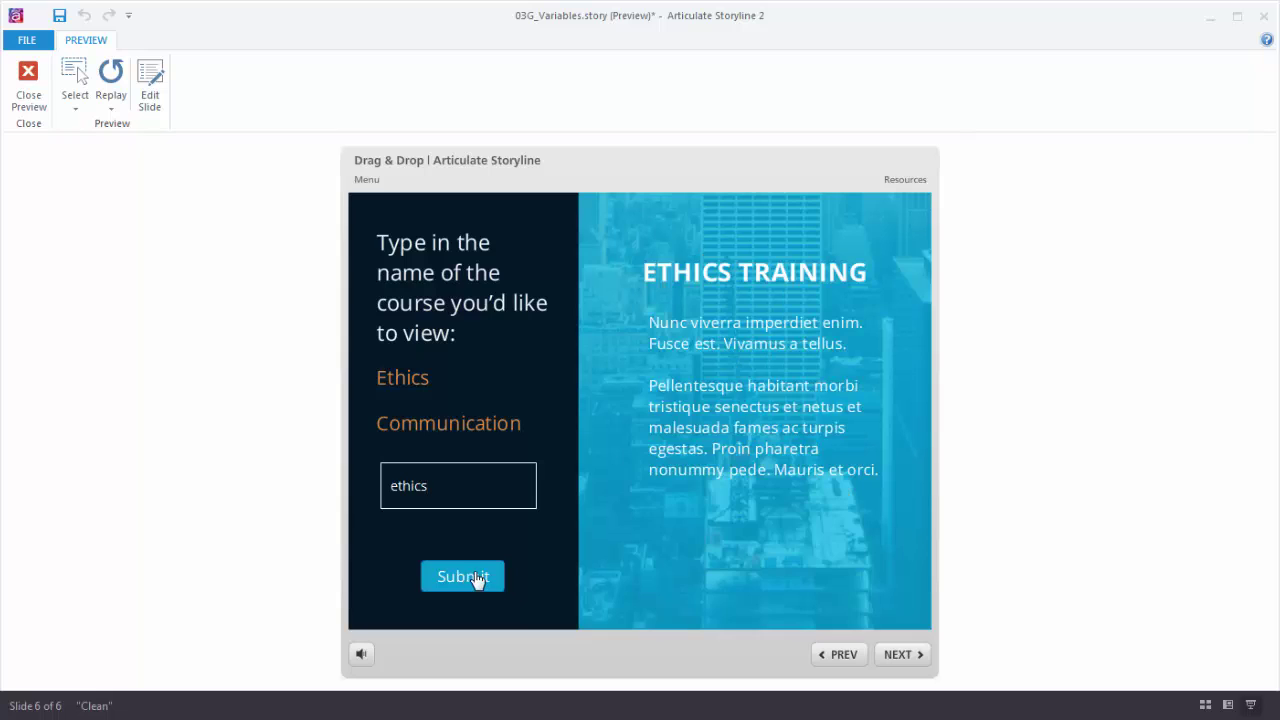
{"action": "double_click", "coordinate": [467, 497]}
{"action": "type", "text": "communication"}
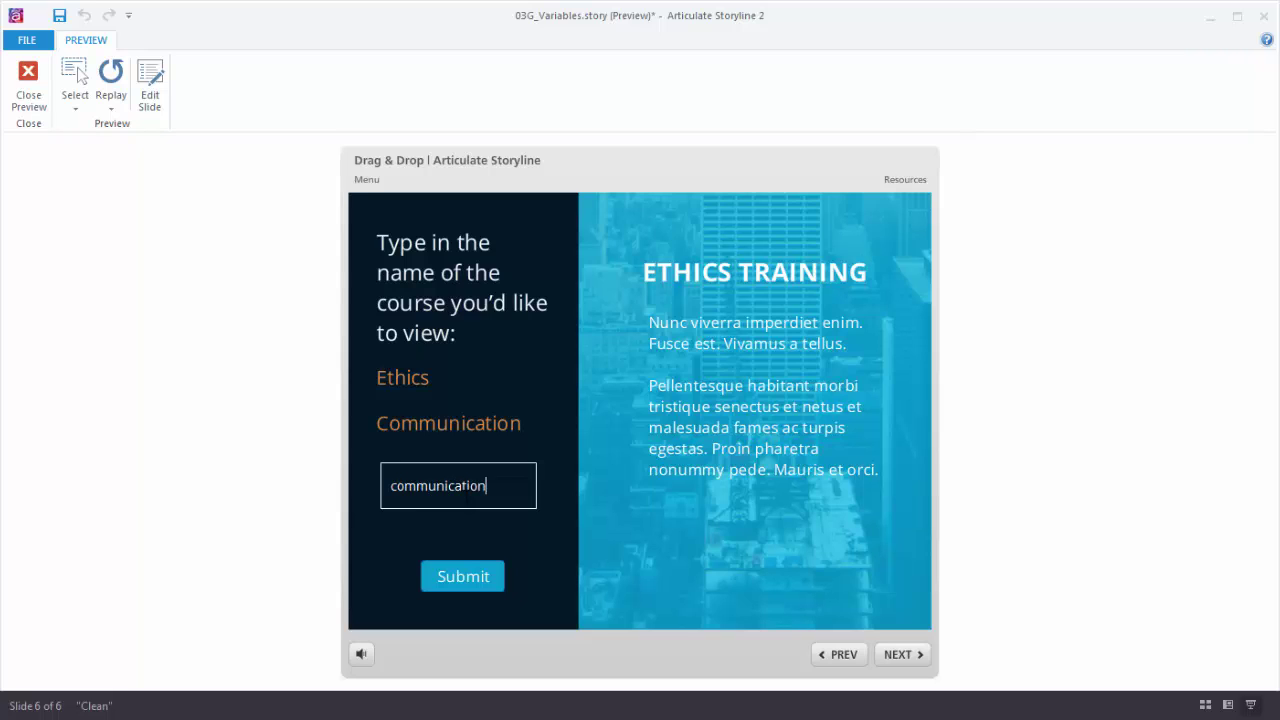
{"action": "left_click", "coordinate": [463, 580]}
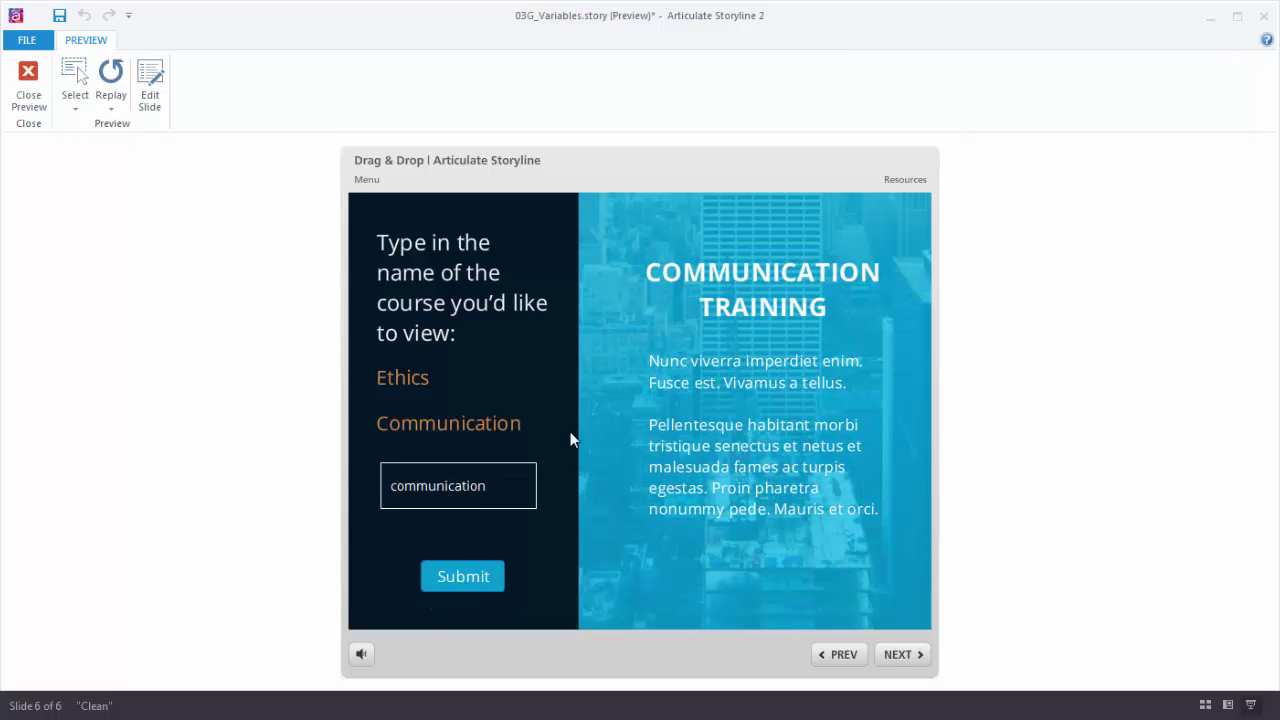